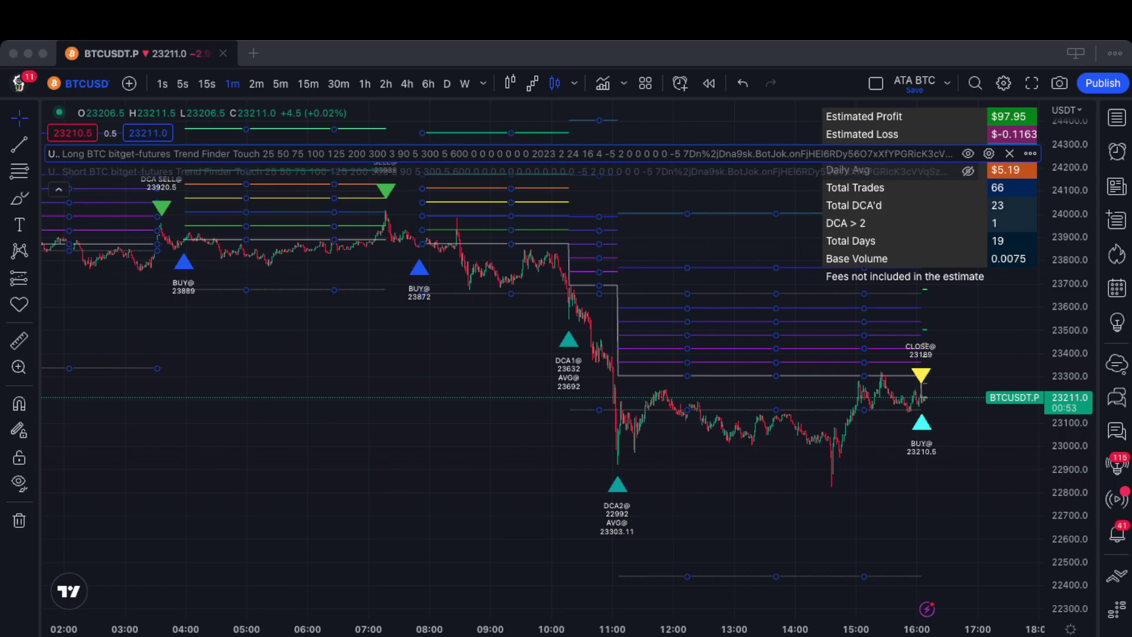
# Open the settings of the Long BTC Ultron indicator and bring up its stop-loss options.
pyautogui.moveTo(442, 374); pyautogui.dragTo(415, 407)
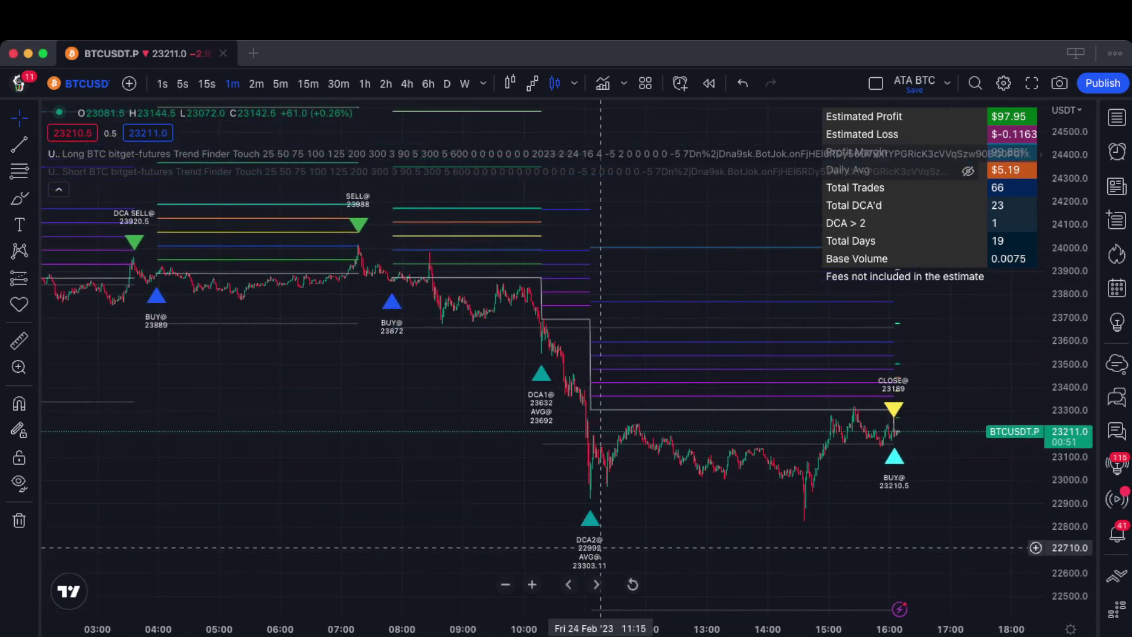
pyautogui.hscroll(-2, 408, 326)
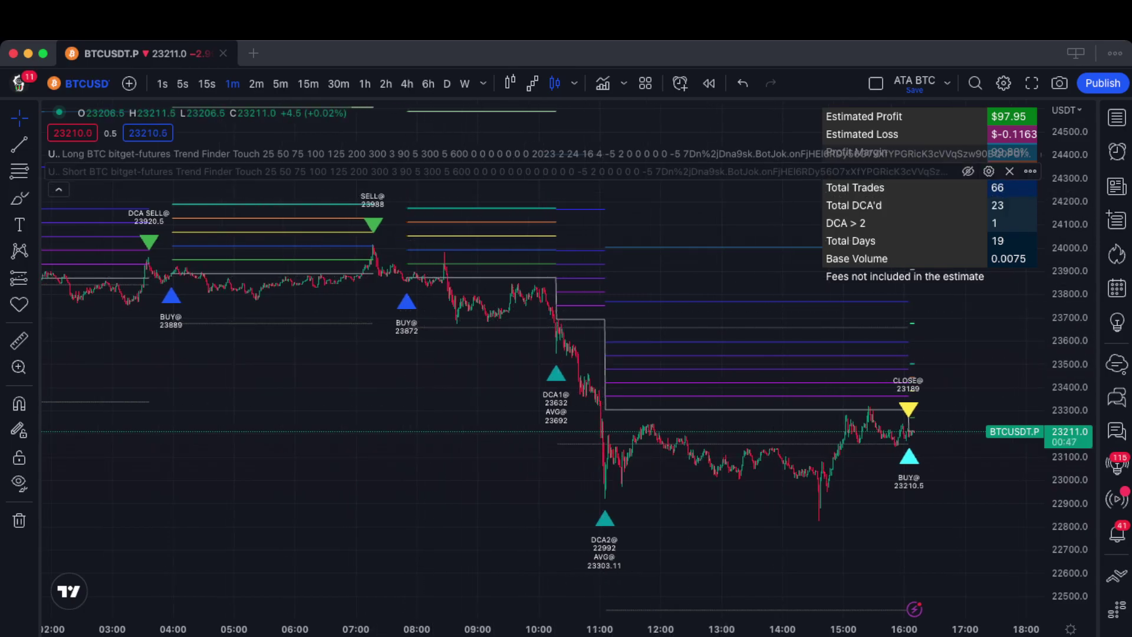
pyautogui.click(988, 153)
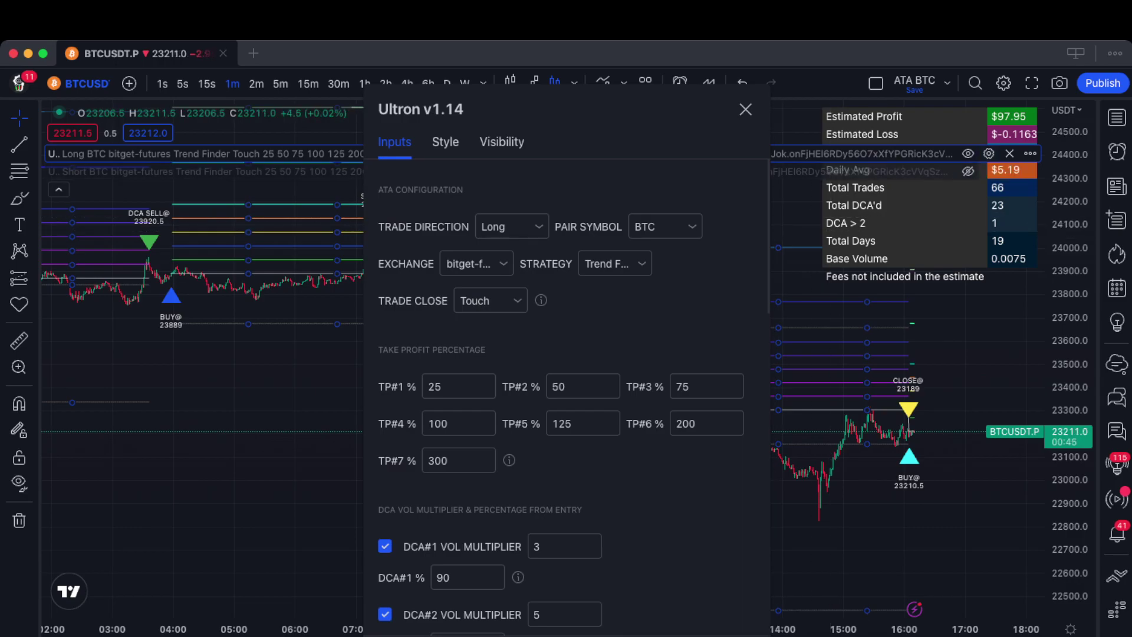
pyautogui.moveTo(581, 110); pyautogui.dragTo(363, 71)
pyautogui.scroll(-6, 363, 346)
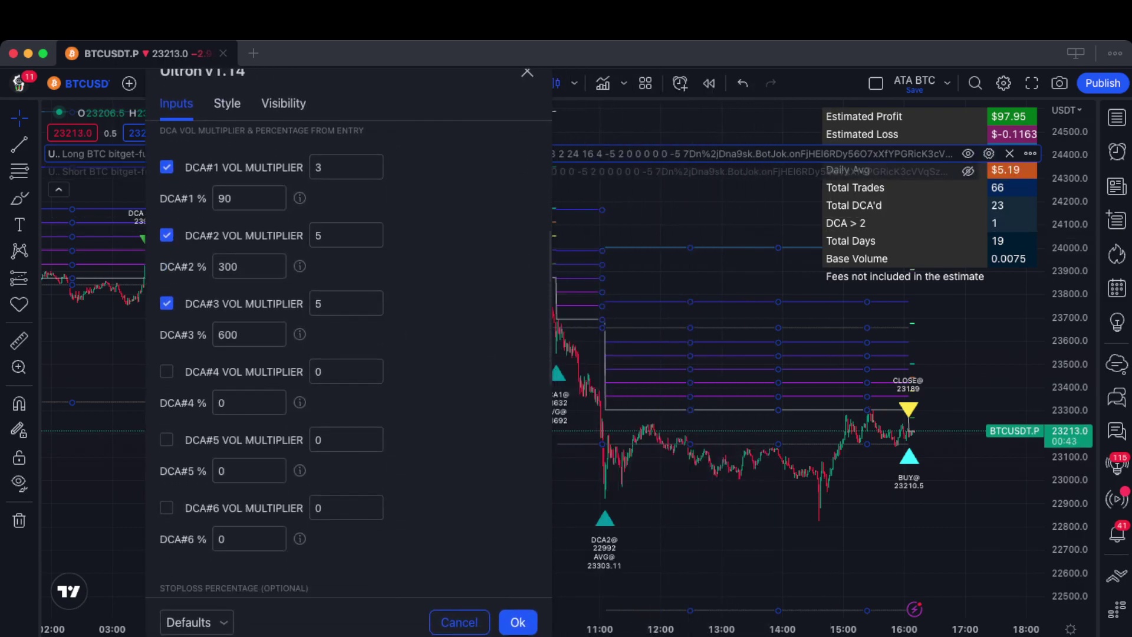
pyautogui.scroll(-5, 348, 354)
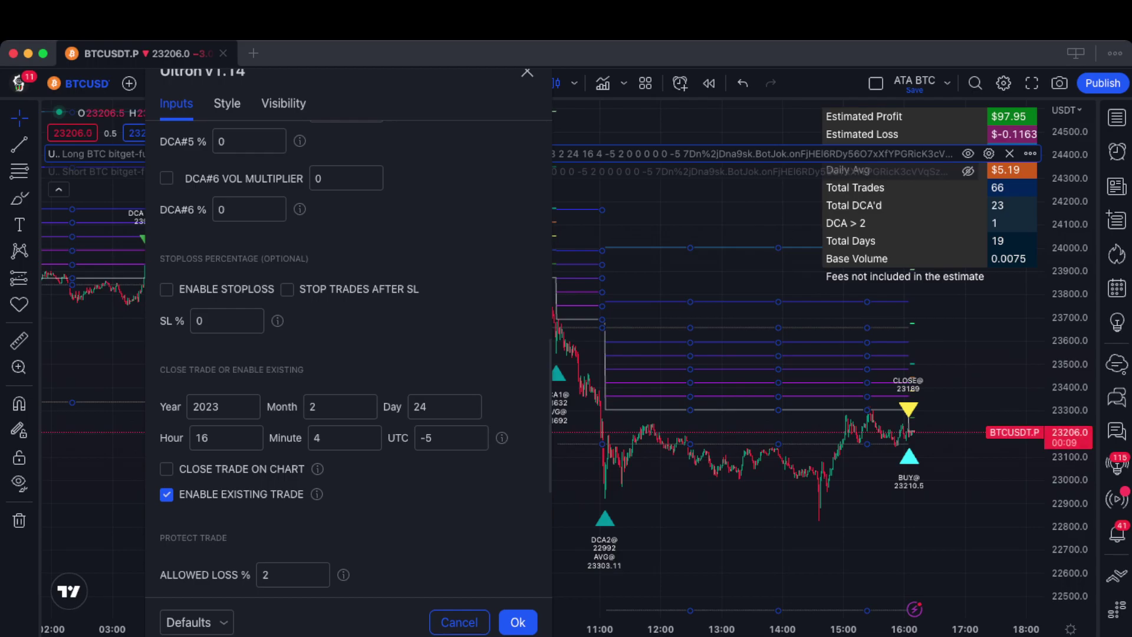
pyautogui.scroll(-1, 348, 354)
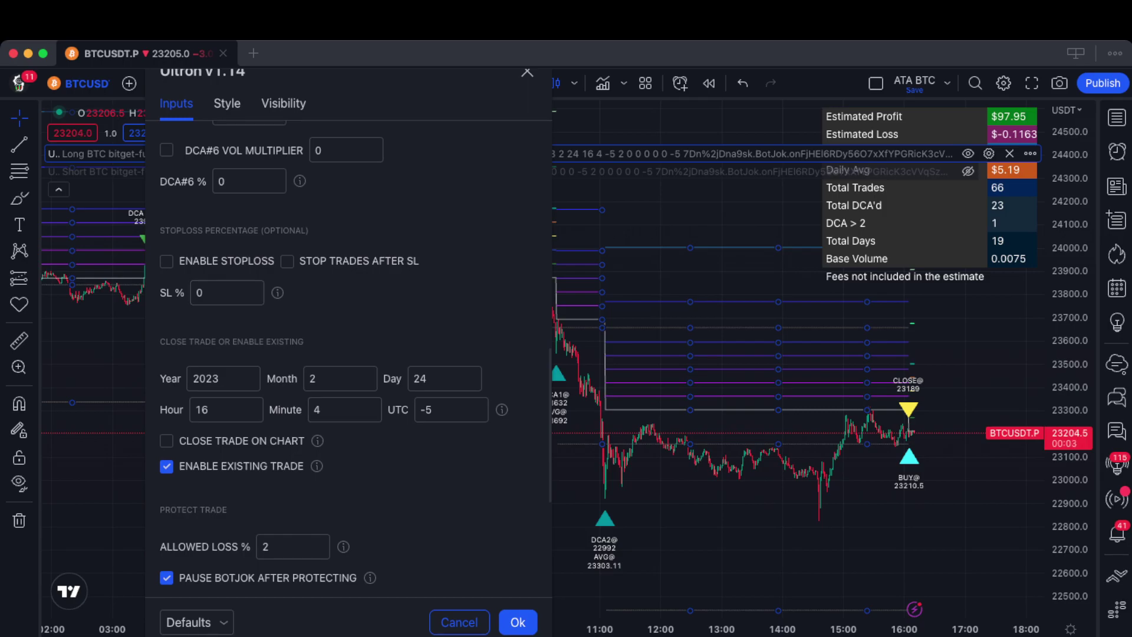
pyautogui.scroll(1, 348, 353)
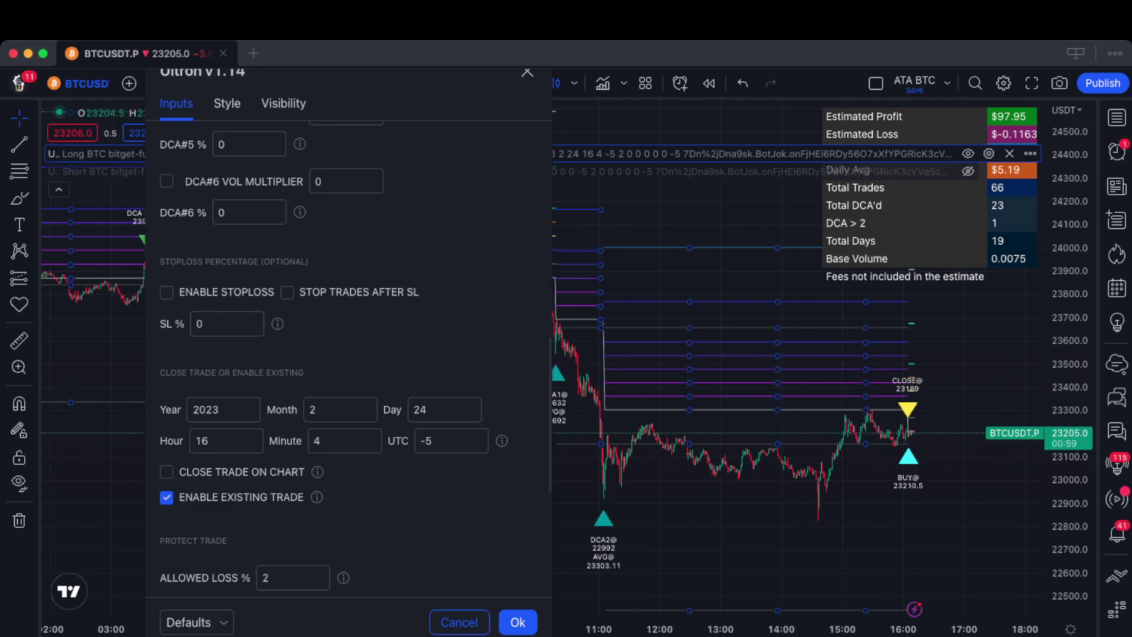
# Enable the stop-loss with an SL % of 100 and apply the indicator settings.
pyautogui.click(166, 292)
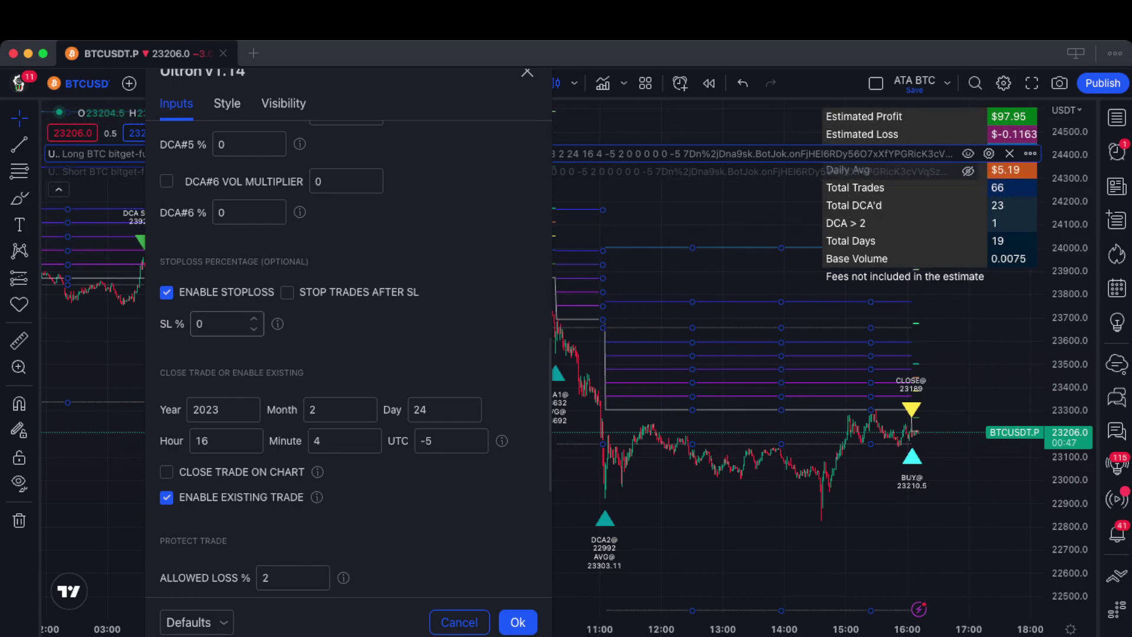
pyautogui.doubleClick(213, 324)
pyautogui.scroll(-3, 347, 360)
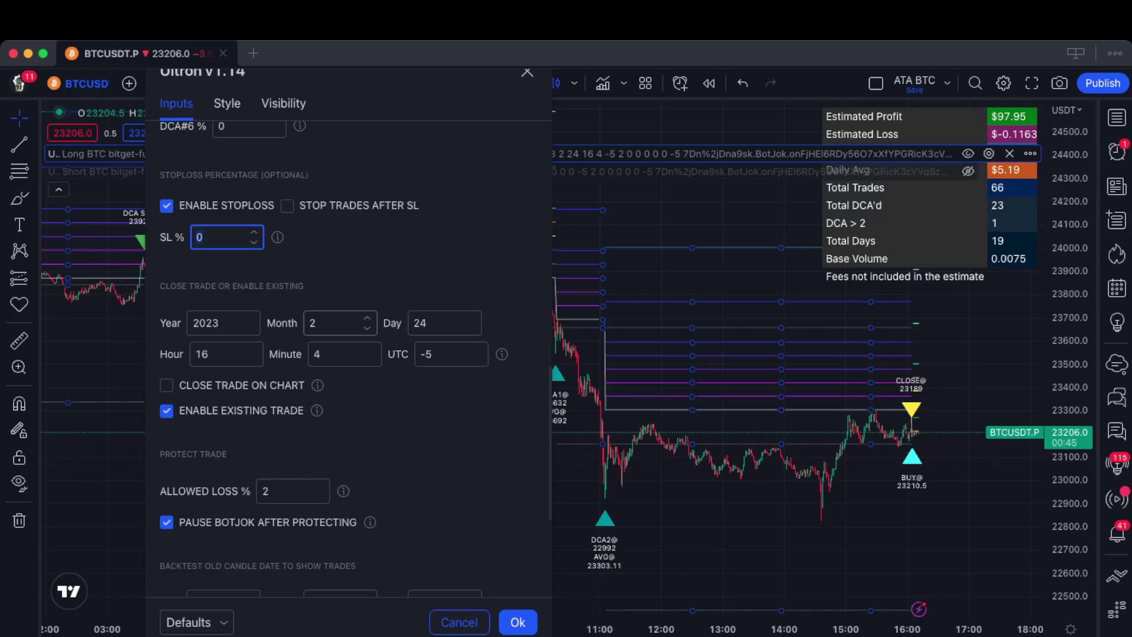
pyautogui.scroll(8, 348, 360)
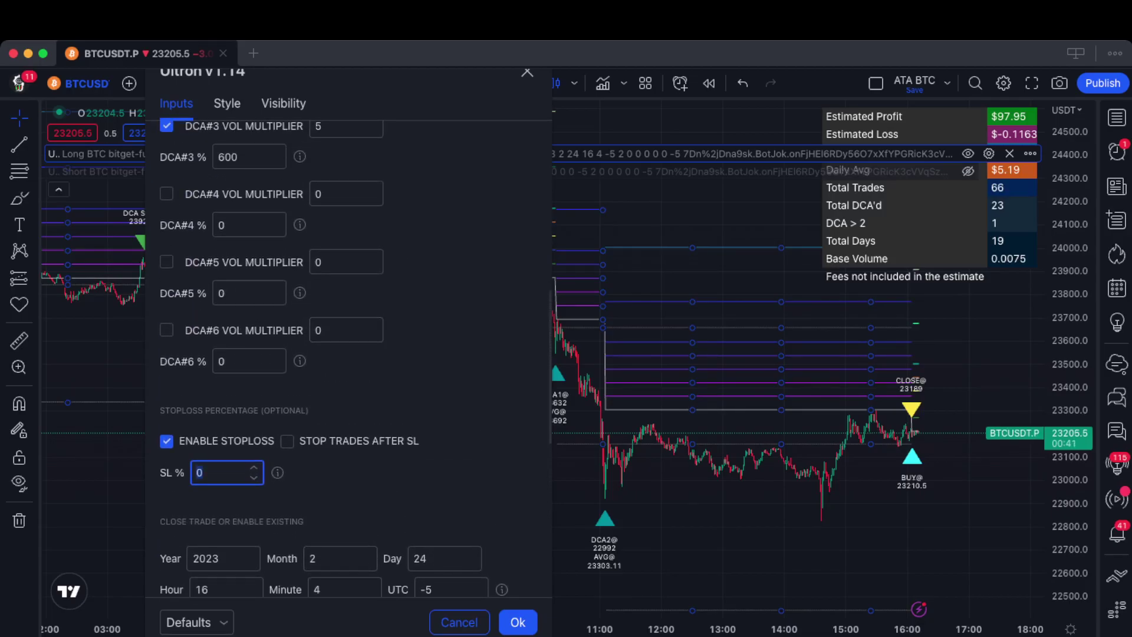
pyautogui.write('100')
pyautogui.scroll(2, 348, 354)
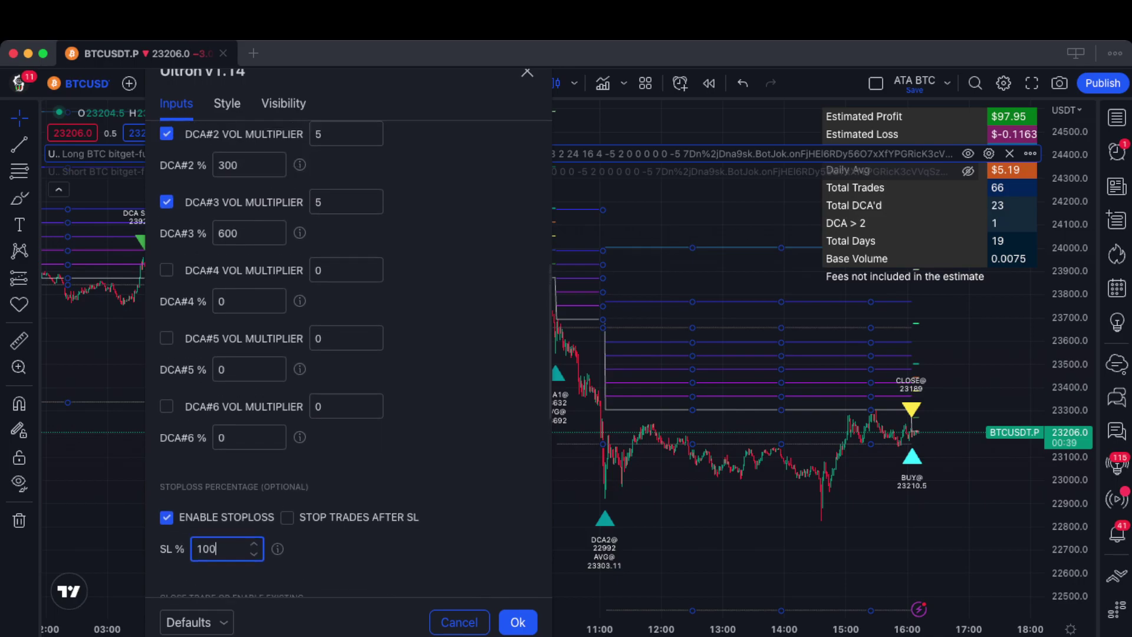
pyautogui.scroll(-3, 348, 354)
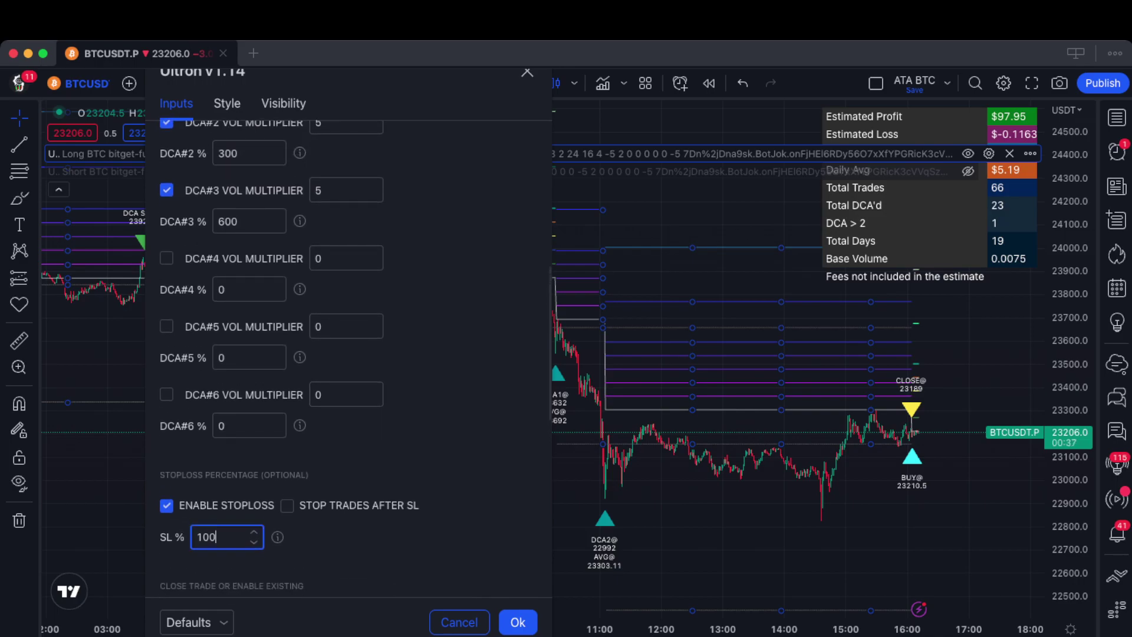
pyautogui.scroll(5, 289, 359)
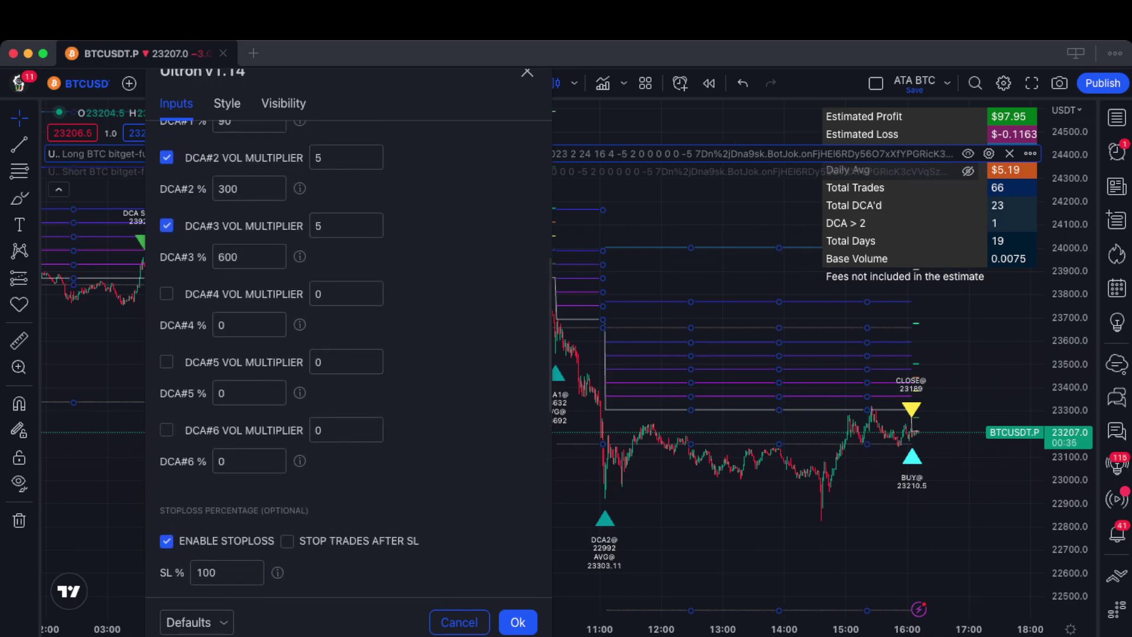
pyautogui.scroll(-5, 348, 359)
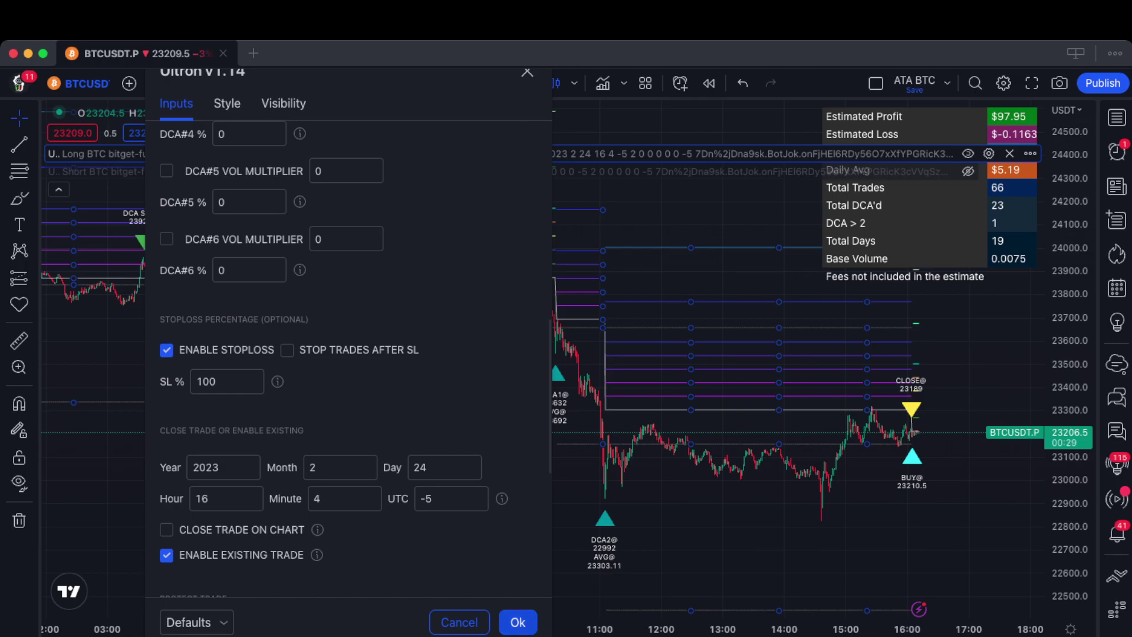
pyautogui.click(518, 622)
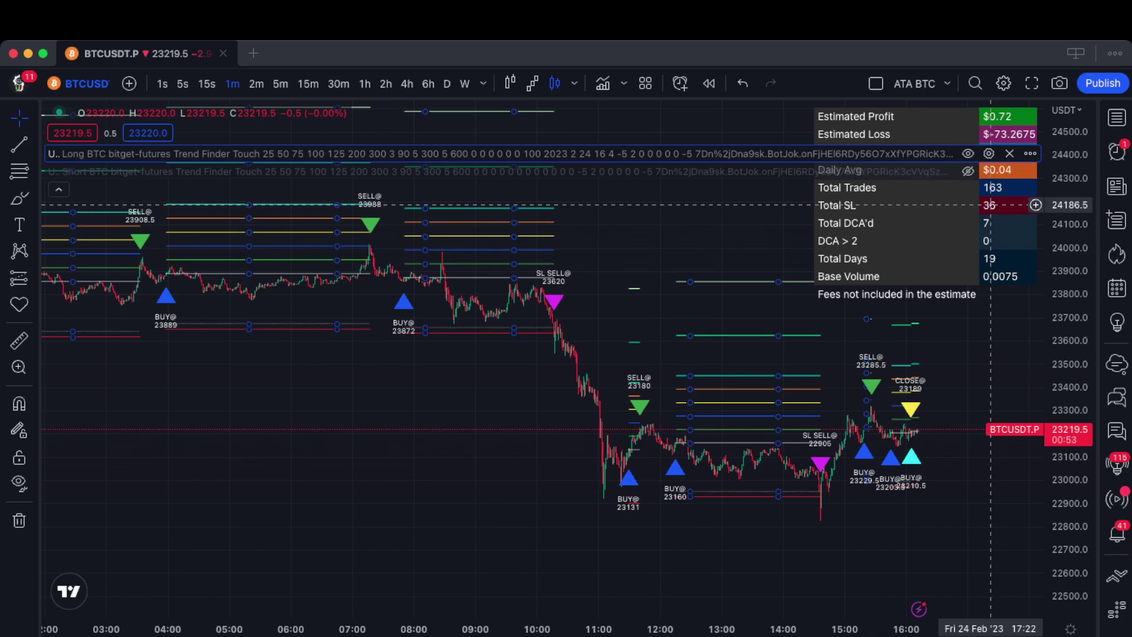
# Reopen the Long BTC indicator's settings and apply an SL % of 200.
pyautogui.moveTo(950, 188); pyautogui.dragTo(938, 187)
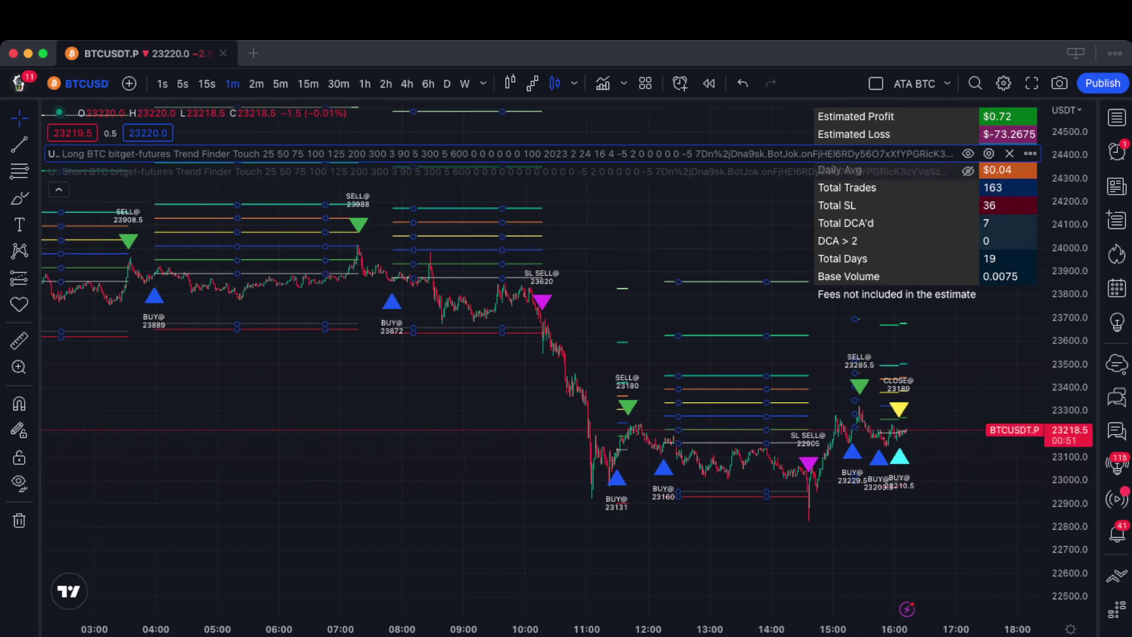
pyautogui.click(989, 154)
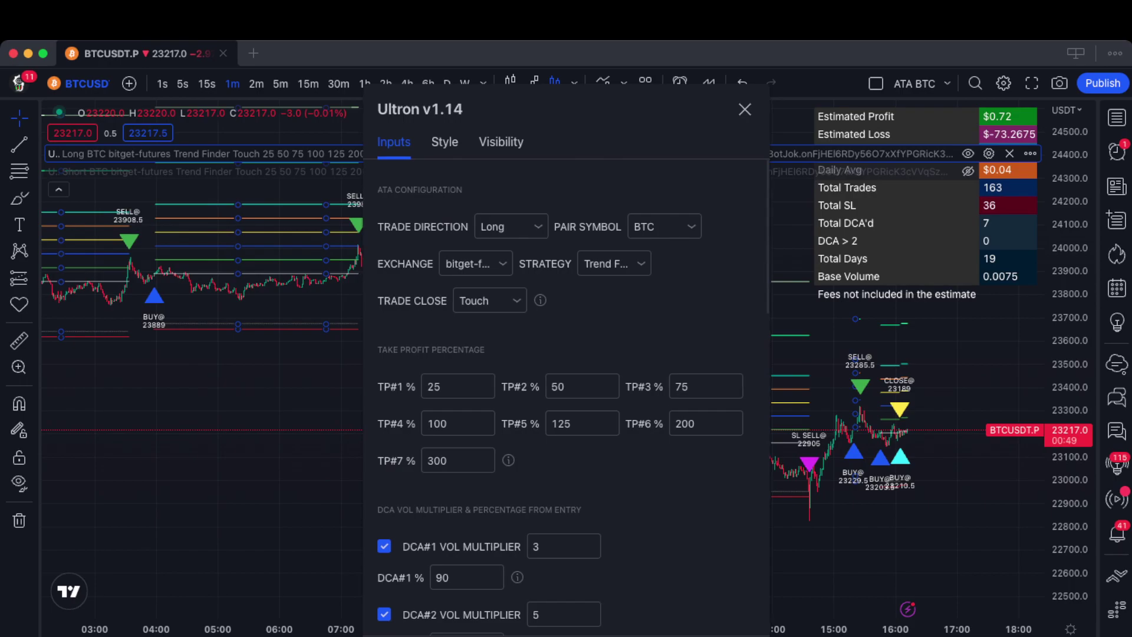
pyautogui.moveTo(531, 109); pyautogui.dragTo(258, 102)
pyautogui.scroll(-7, 292, 384)
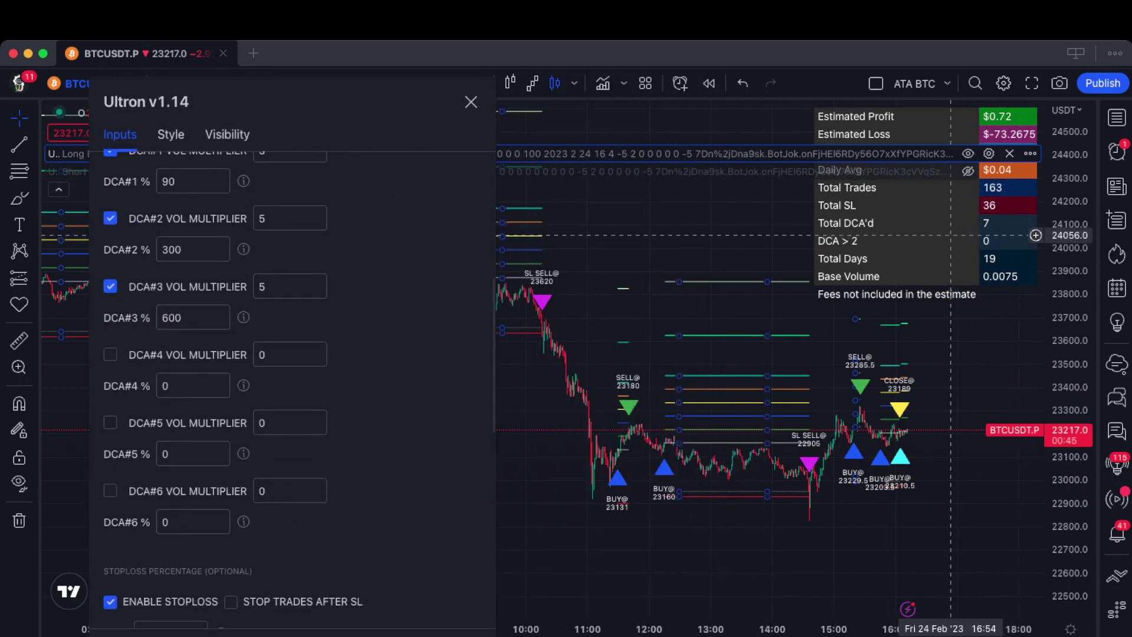
pyautogui.scroll(-3, 292, 383)
pyautogui.scroll(-2, 292, 383)
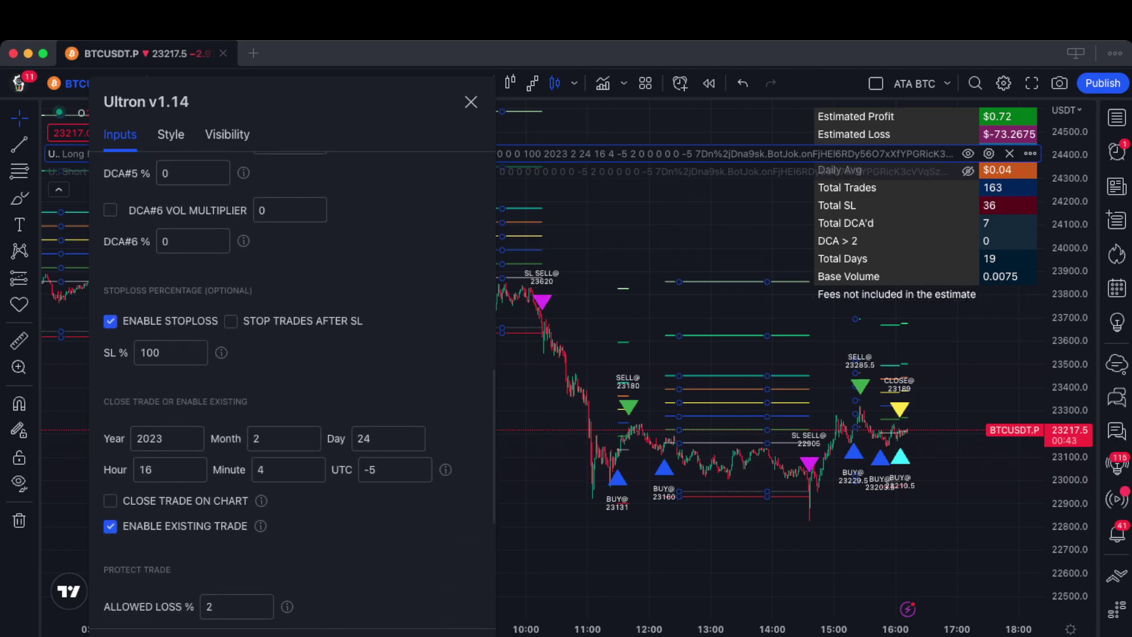
pyautogui.moveTo(164, 352); pyautogui.dragTo(147, 352)
pyautogui.hotkey('shift', 'Left')
pyautogui.hotkey('shift', 'Left')
pyautogui.hotkey('shift', 'Left')
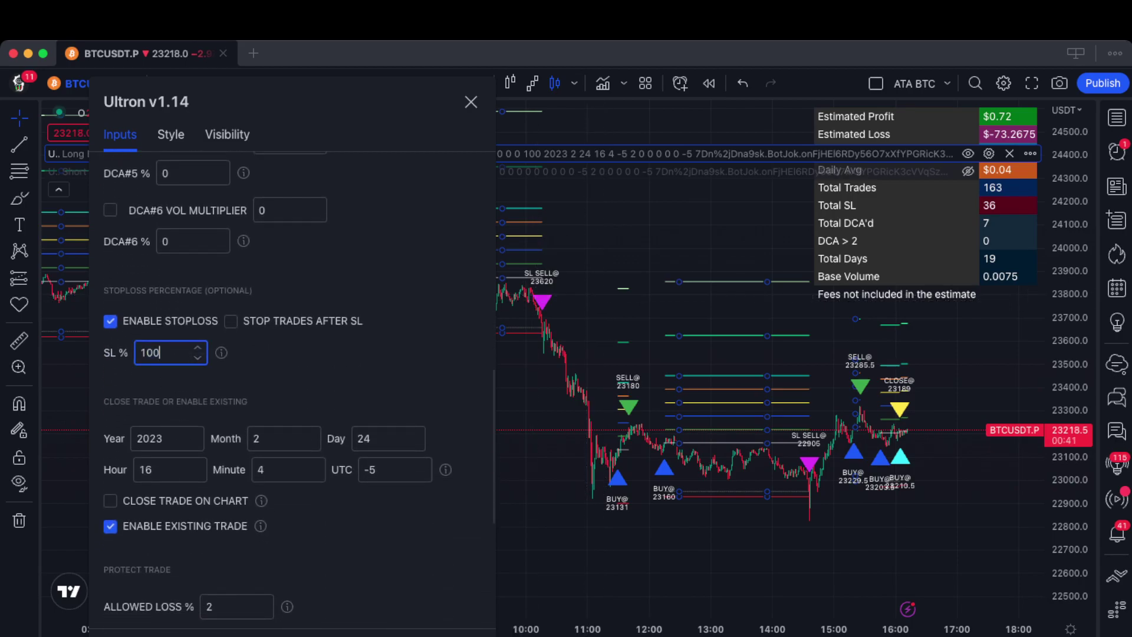
pyautogui.write('200')
pyautogui.press('Return')
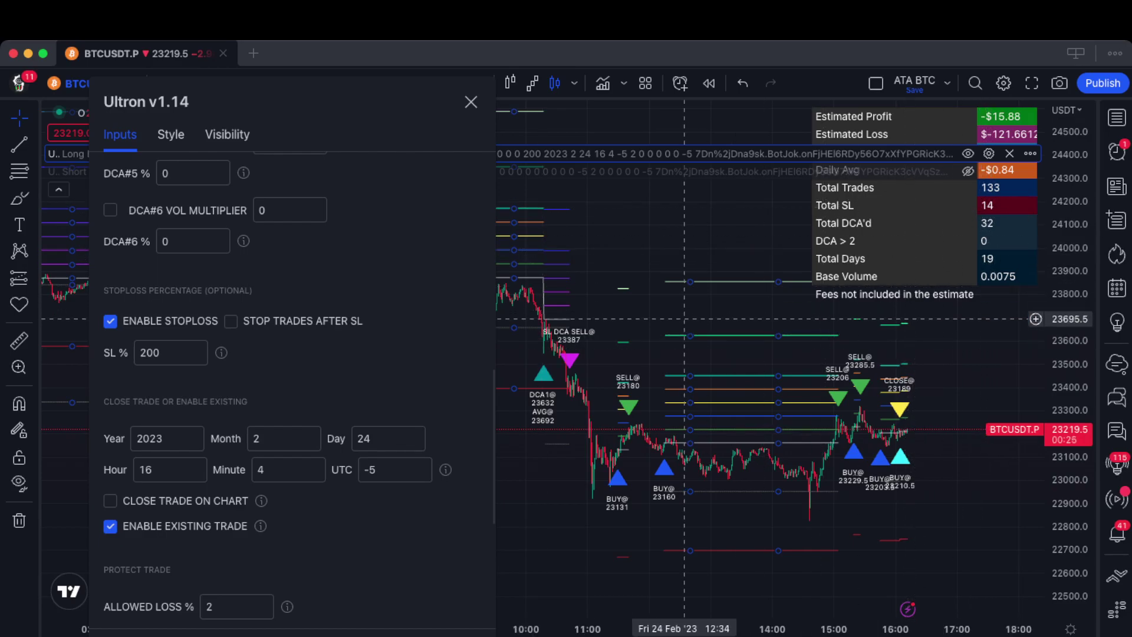
# Change the stop-loss percentage to 300 and apply it to the backtest.
pyautogui.click(161, 352)
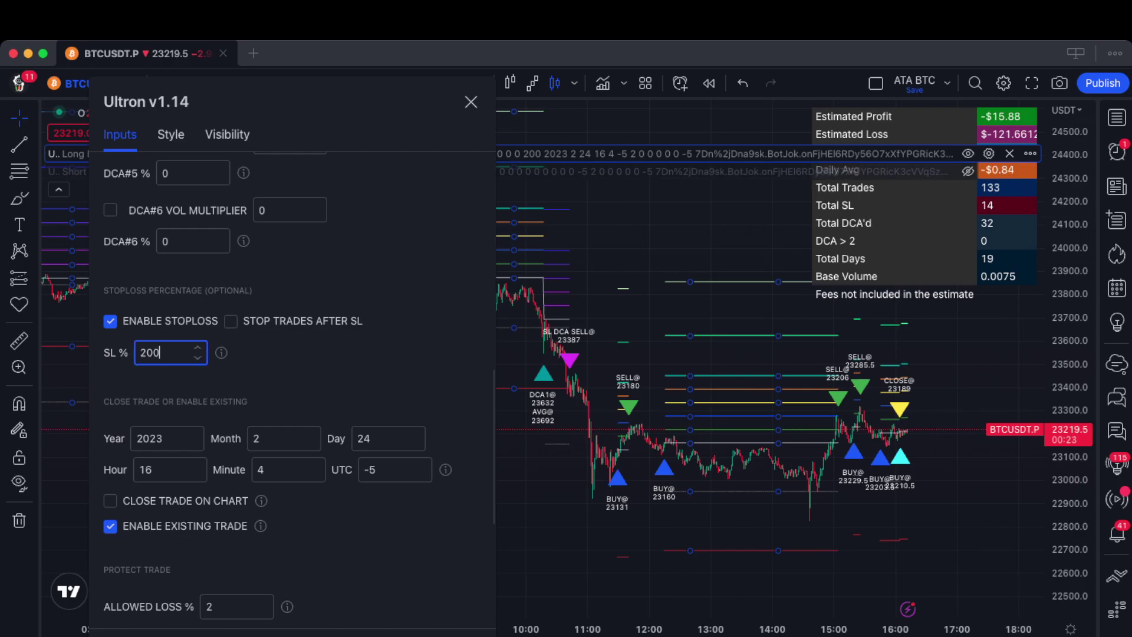
pyautogui.doubleClick(160, 352)
pyautogui.write('300')
pyautogui.press('Return')
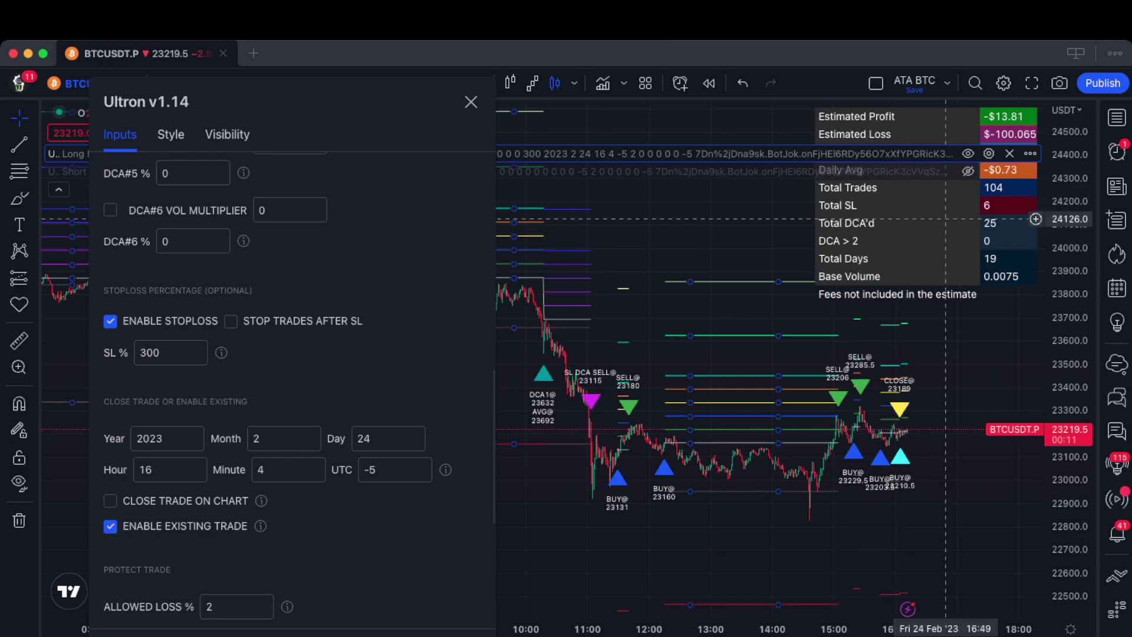
pyautogui.moveTo(945, 219); pyautogui.dragTo(951, 214)
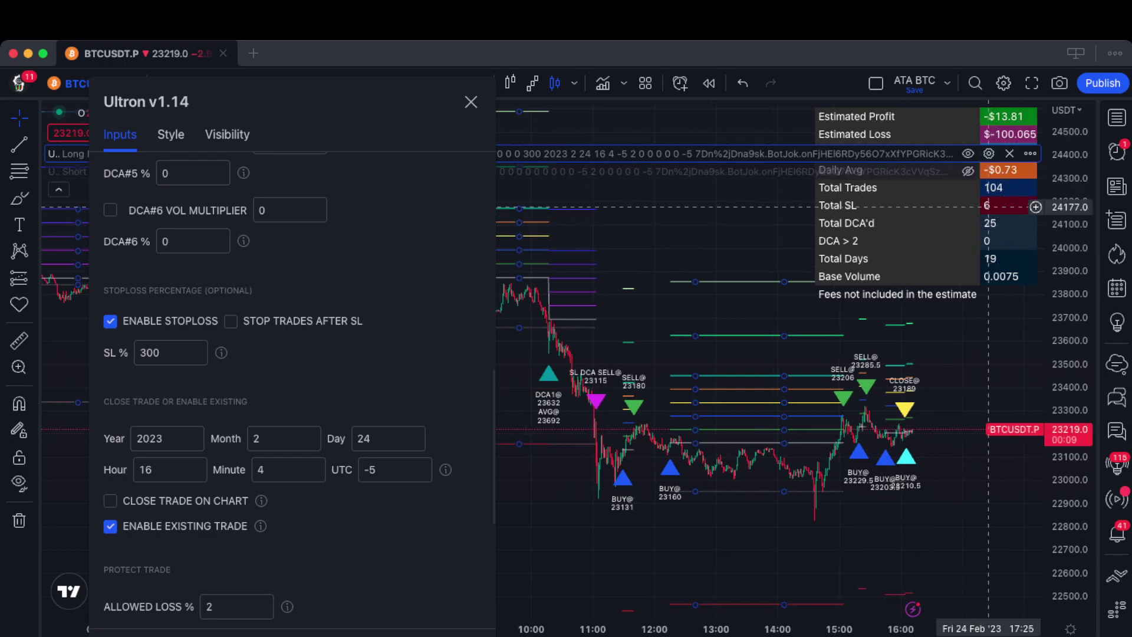
# Set the stop-loss percentage to 400 and confirm the indicator settings.
pyautogui.doubleClick(164, 353)
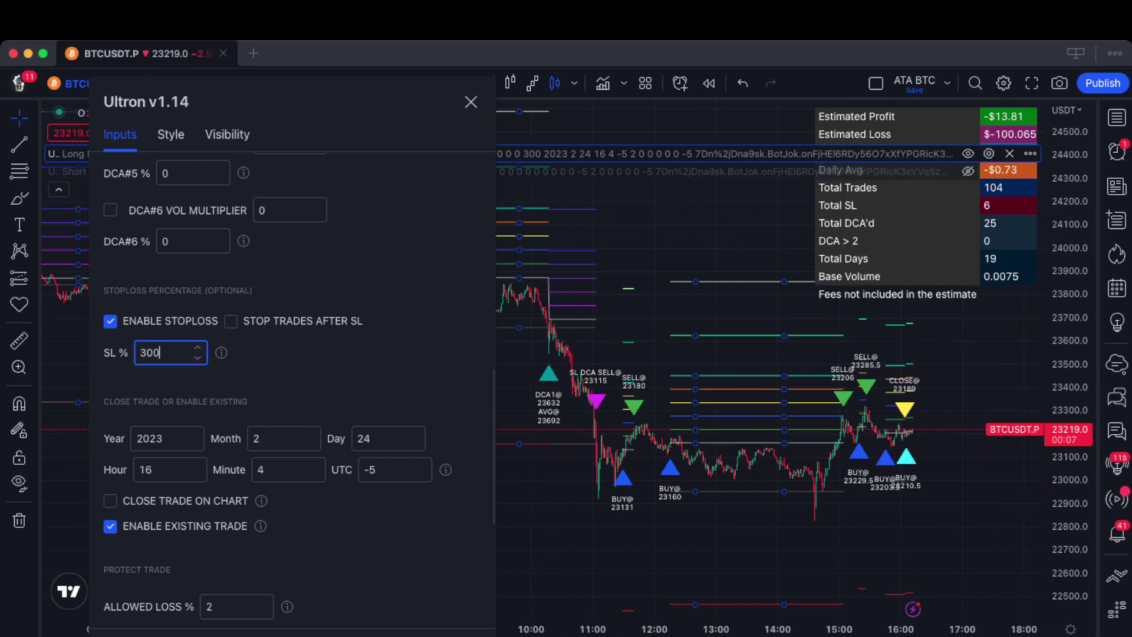
pyautogui.write('400')
pyautogui.press('Return')
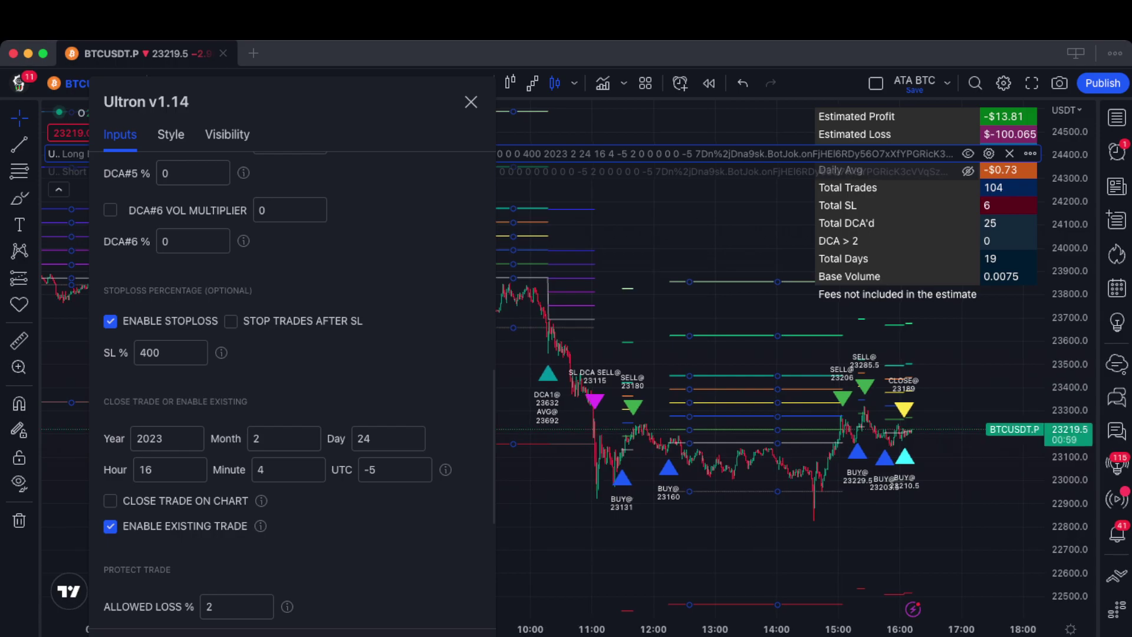
pyautogui.click(466, 636)
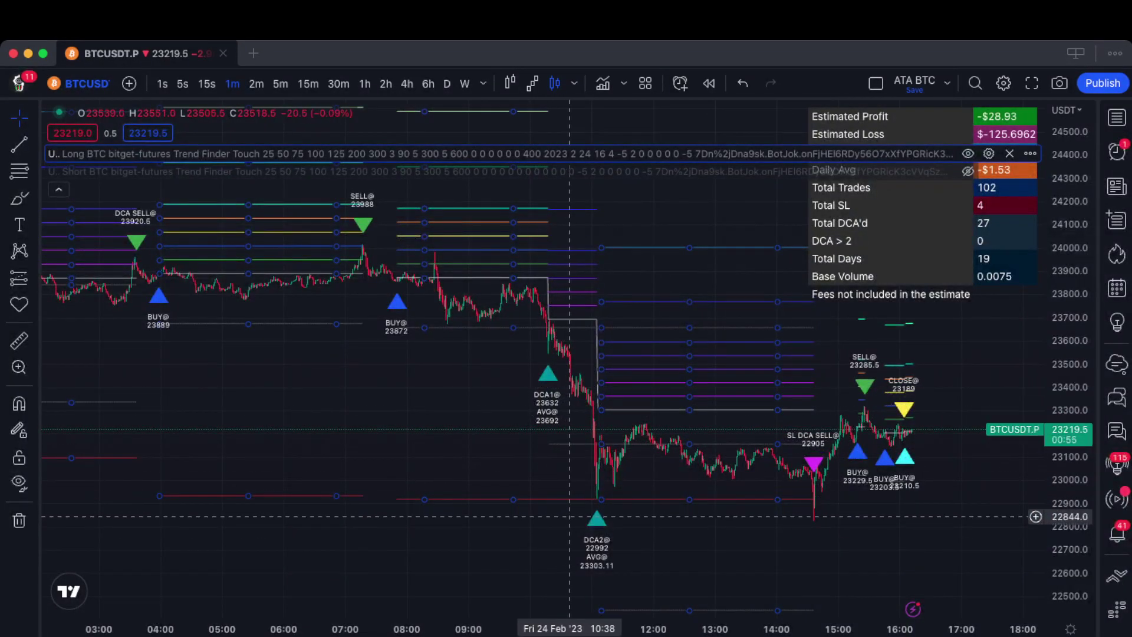
# Review the Long BTC indicator's DCA percentages and stop-loss settings, leaving the dialog without changes.
pyautogui.moveTo(663, 519); pyautogui.dragTo(599, 461)
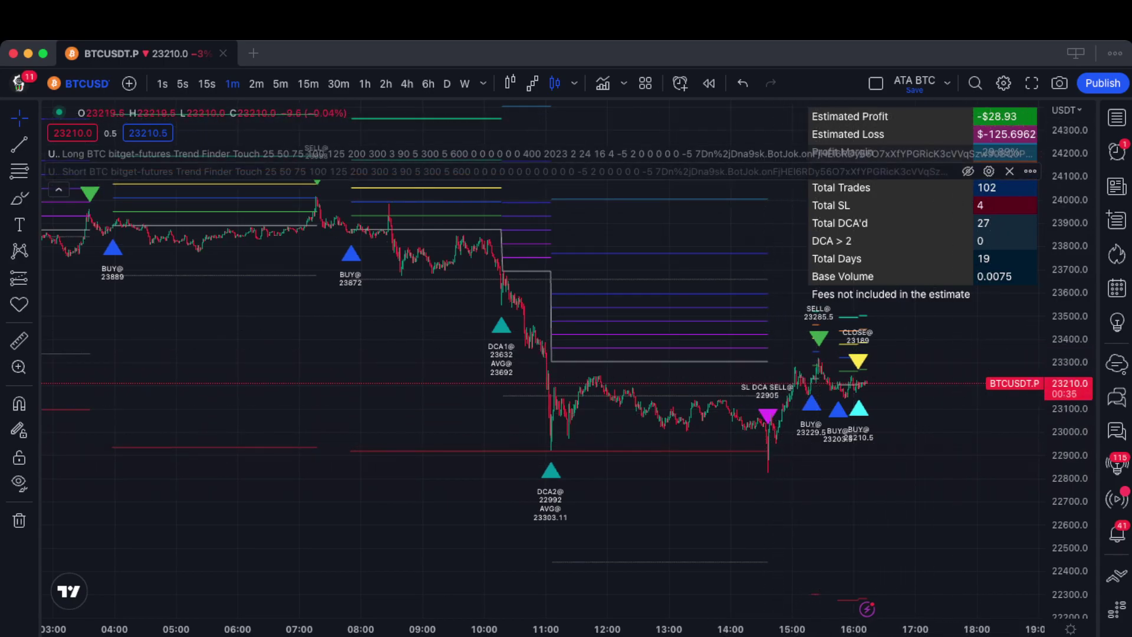
pyautogui.click(989, 153)
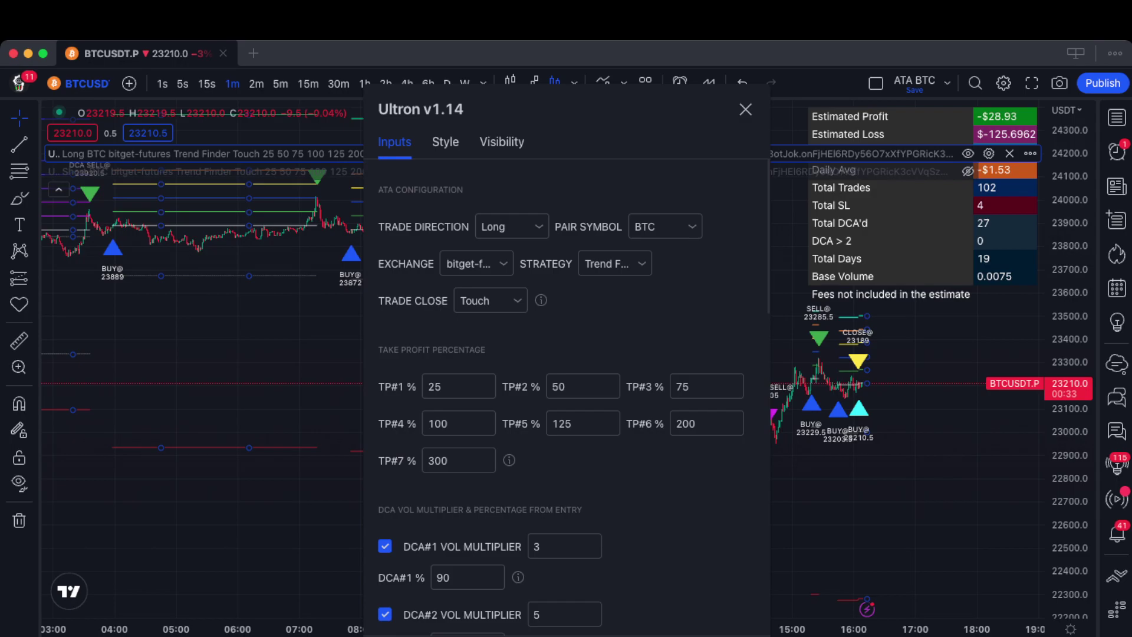
pyautogui.moveTo(590, 111); pyautogui.dragTo(294, 104)
pyautogui.scroll(-4, 182, 457)
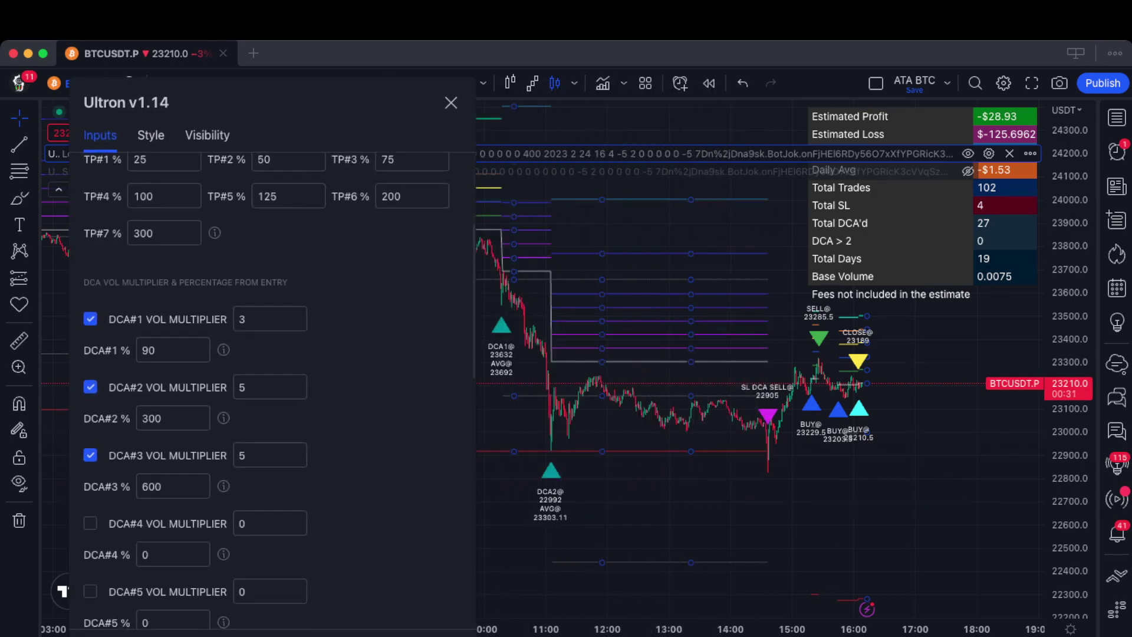
pyautogui.scroll(-6, 272, 389)
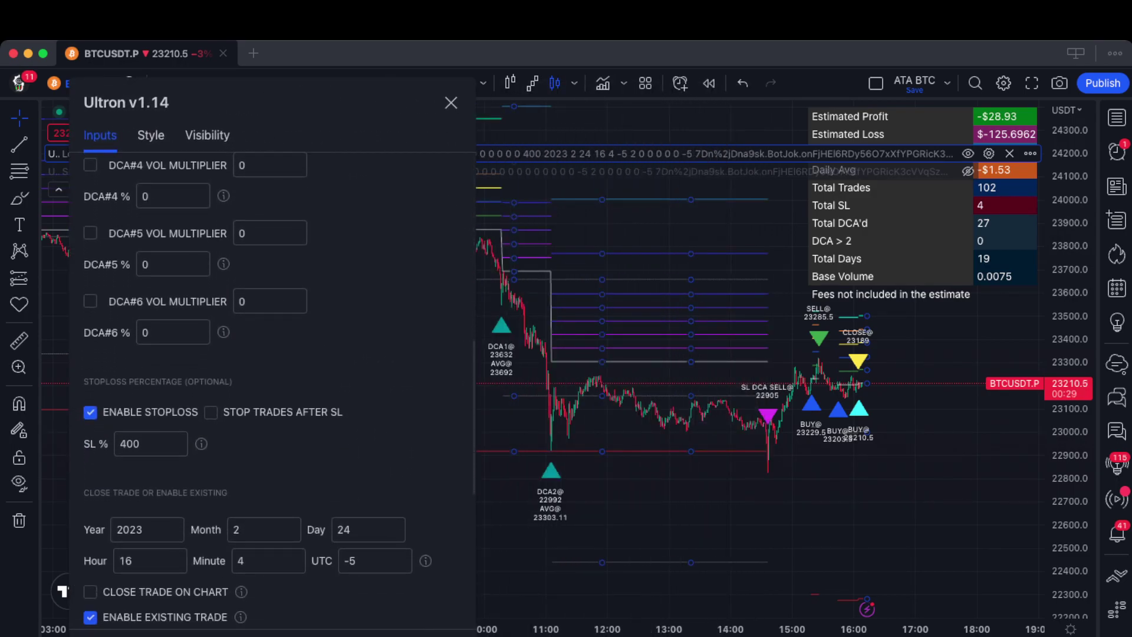
pyautogui.press('Escape')
# Examine the earlier trades on the chart around 22 February, including the DCA entries and stop-loss exit.
pyautogui.scroll(-5, 421, 488)
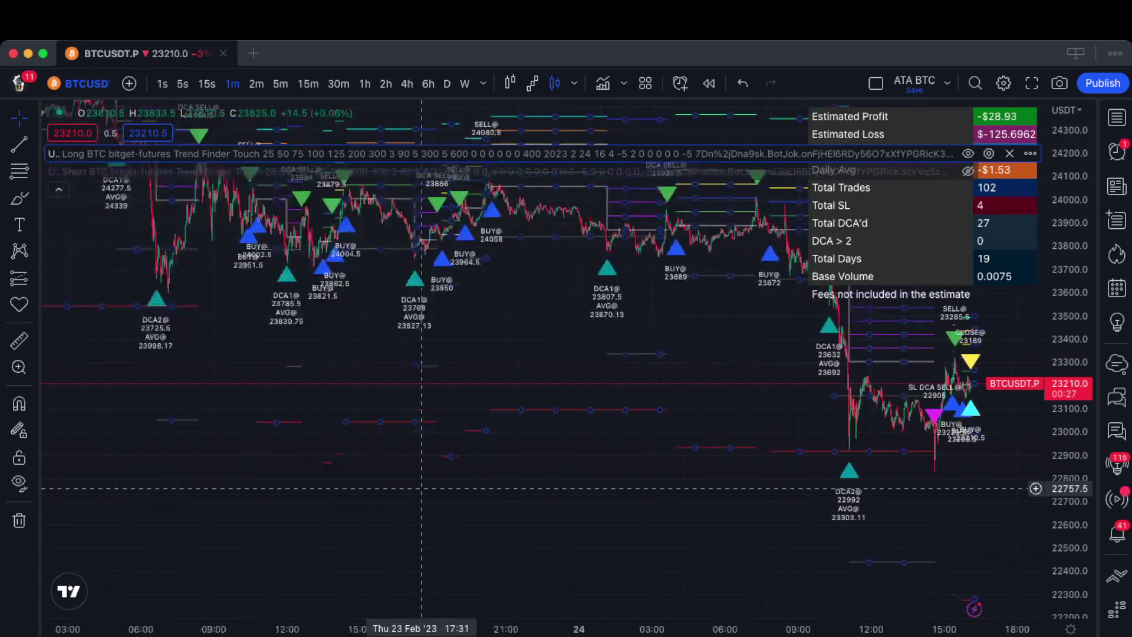
pyautogui.scroll(-1, 422, 488)
pyautogui.moveTo(558, 312); pyautogui.dragTo(625, 399)
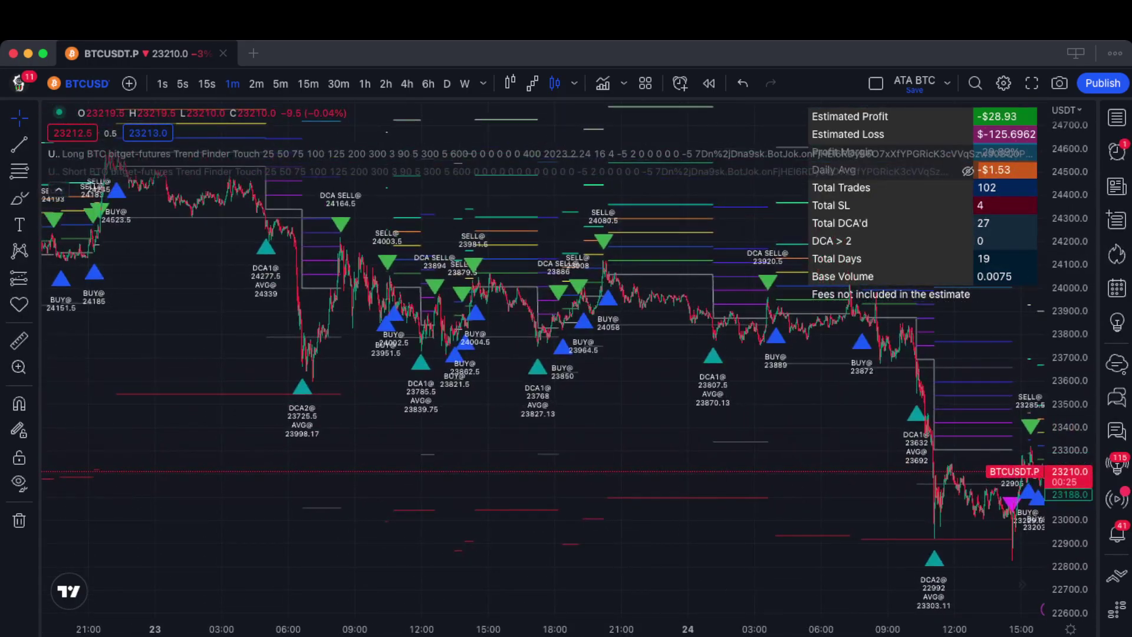
pyautogui.moveTo(1068, 308); pyautogui.dragTo(1061, 454)
pyautogui.moveTo(169, 332); pyautogui.dragTo(830, 410)
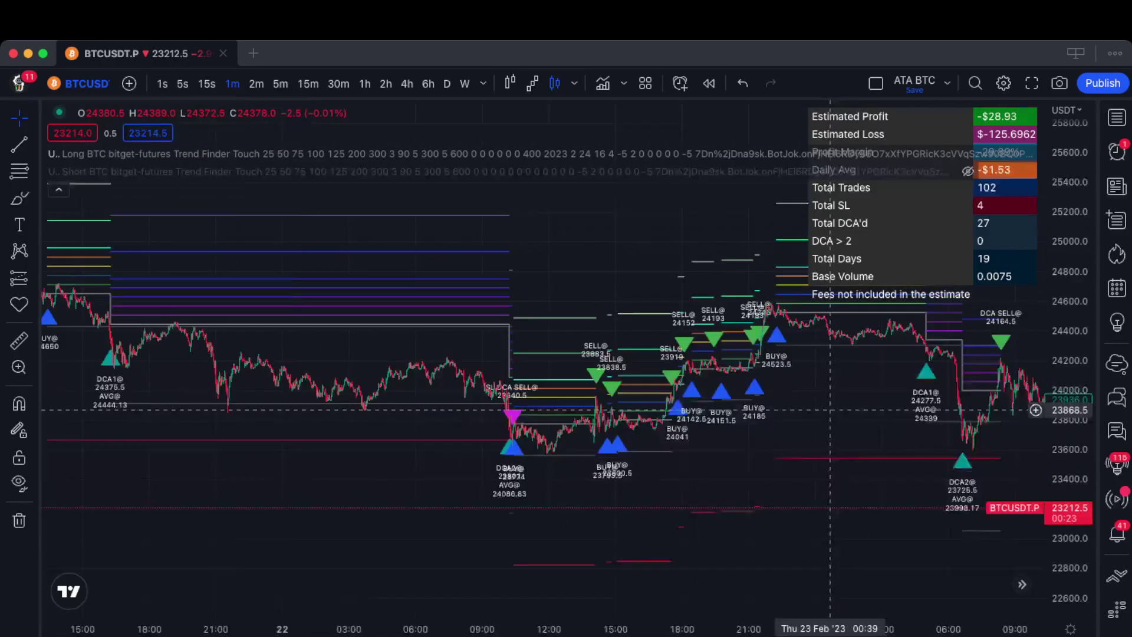
pyautogui.hscroll(-2, 830, 410)
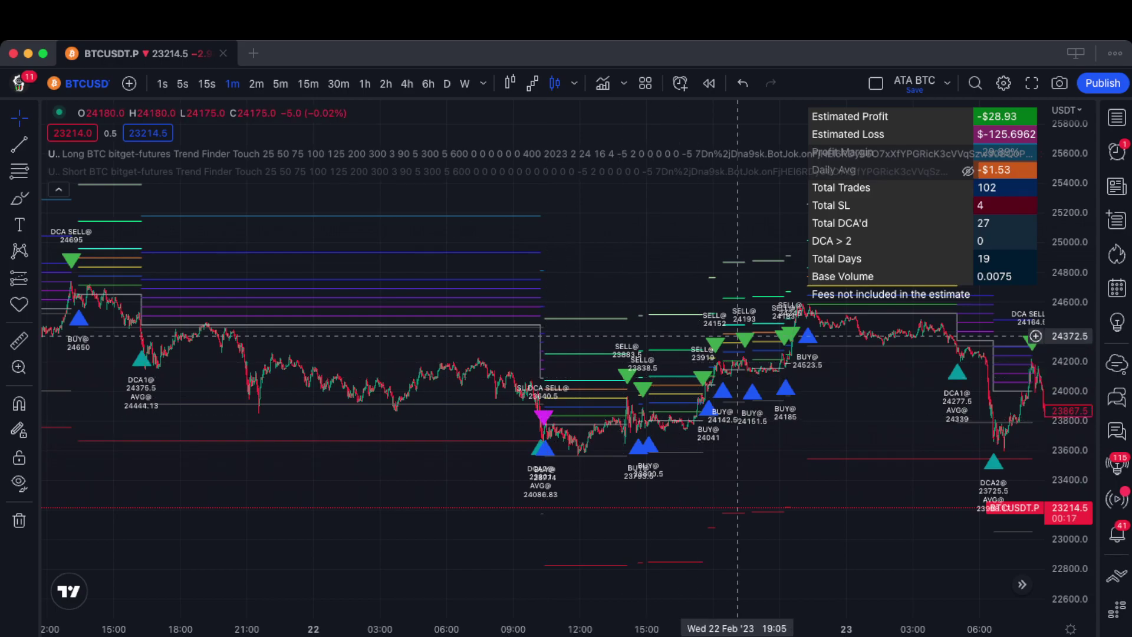
# Examine the trades and stop-loss exits on the chart from 22 February back to 16 February, and forward to 24 February.
pyautogui.moveTo(410, 430); pyautogui.dragTo(635, 434)
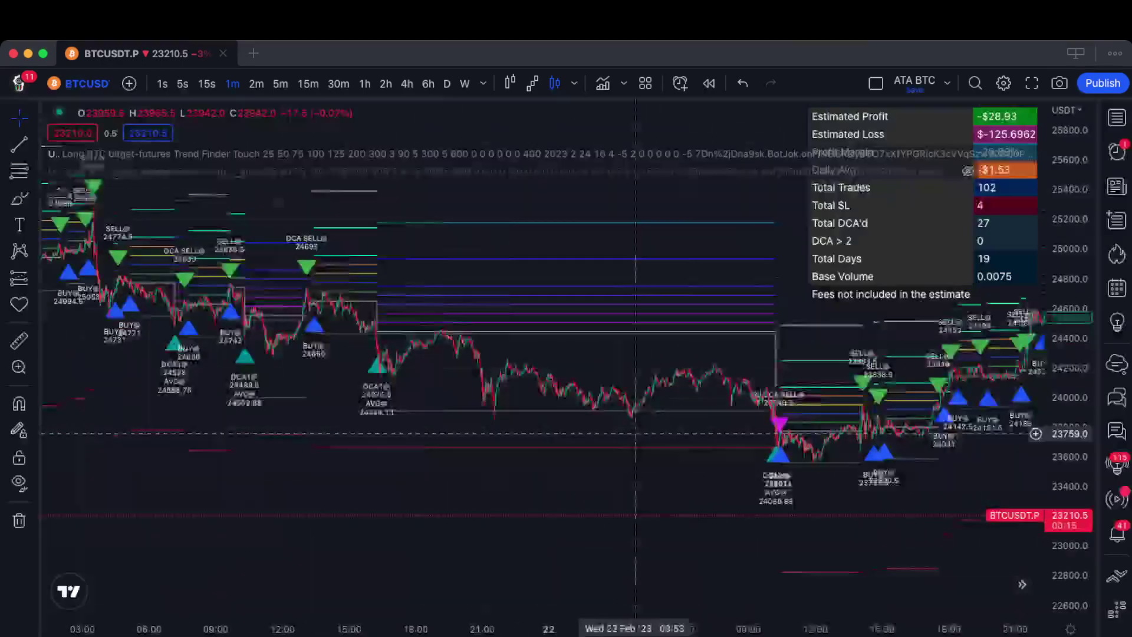
pyautogui.hscroll(-15, 636, 433)
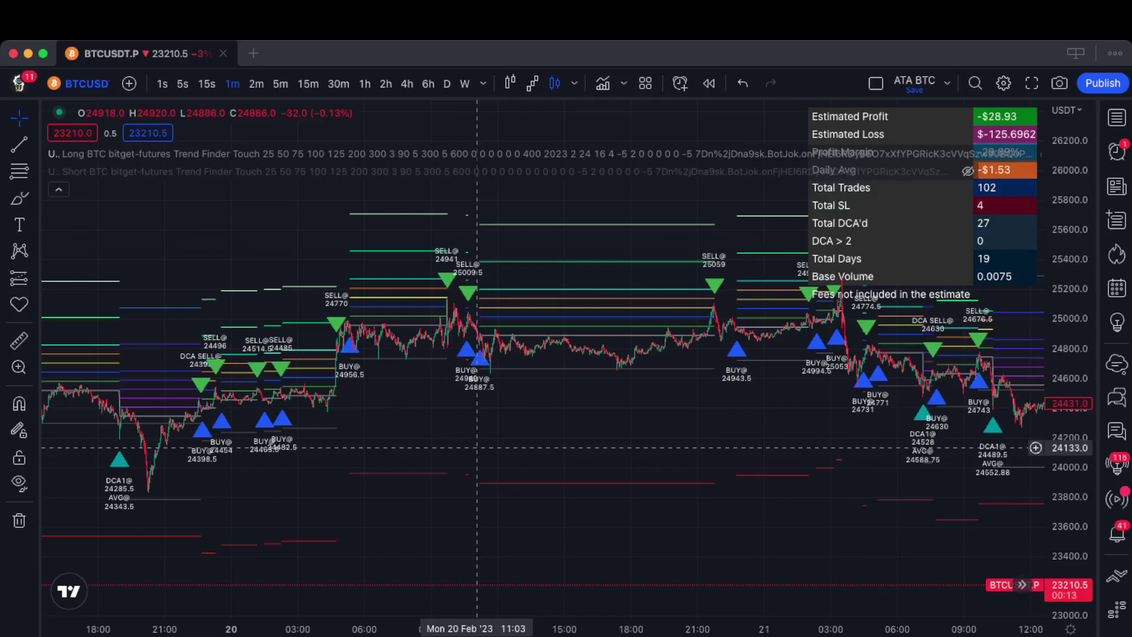
pyautogui.hscroll(-10, 477, 447)
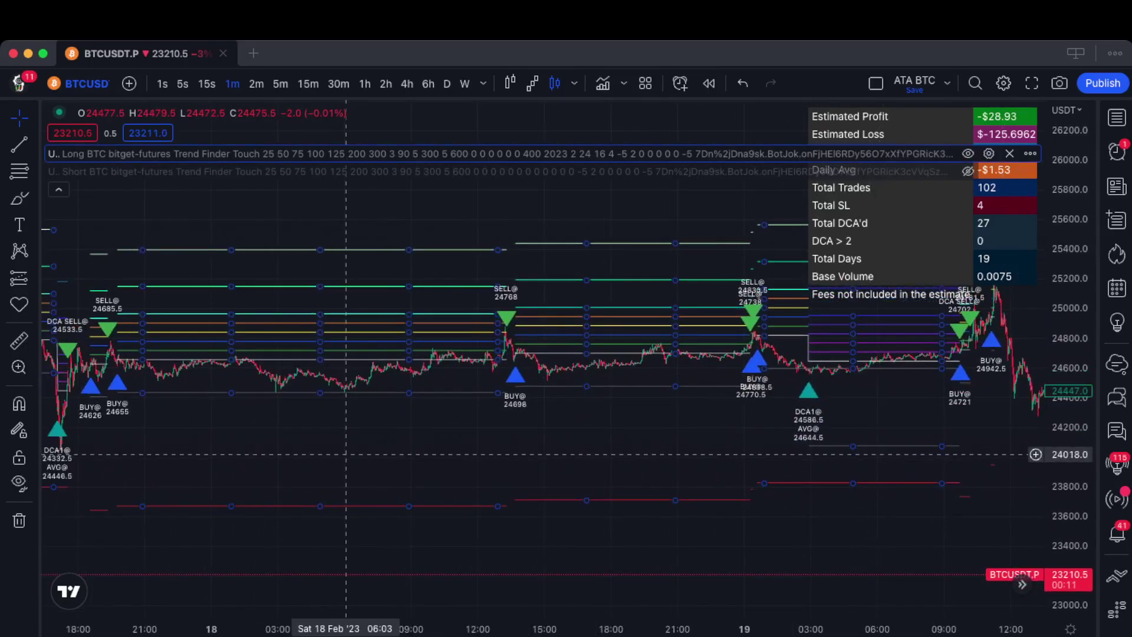
pyautogui.moveTo(331, 465); pyautogui.dragTo(912, 437)
pyautogui.moveTo(542, 469); pyautogui.dragTo(737, 358)
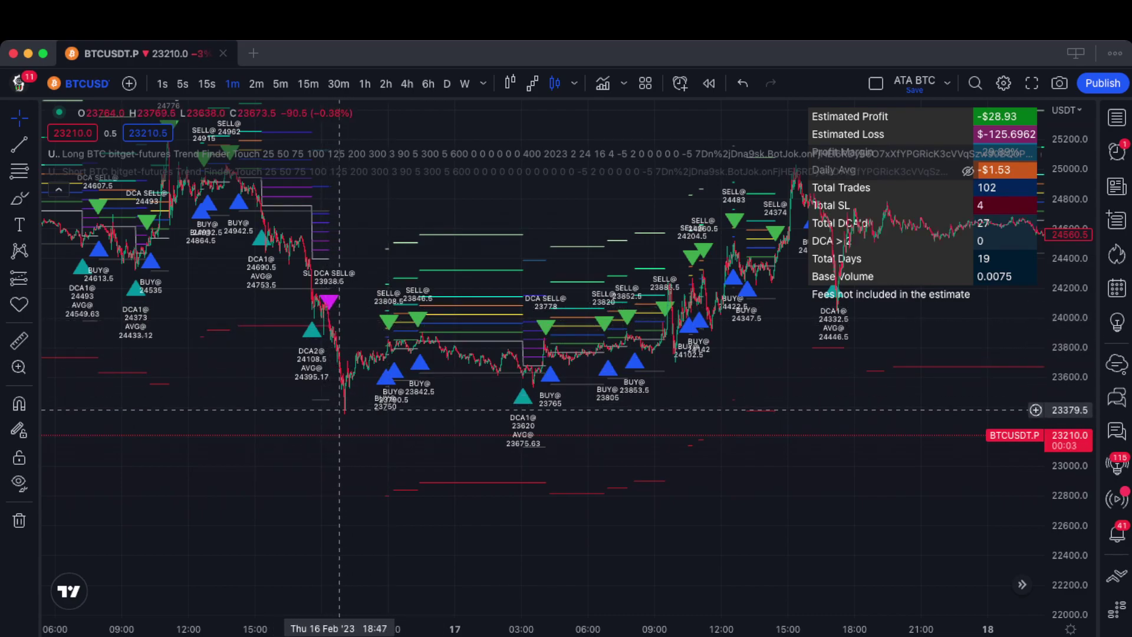
pyautogui.hscroll(15, 682, 404)
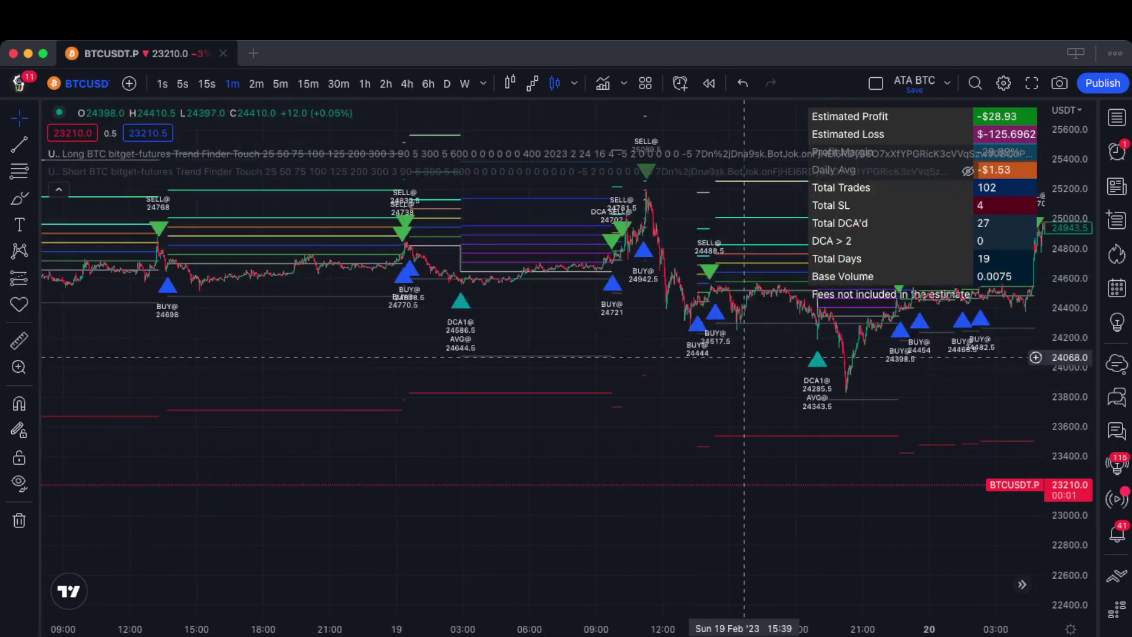
pyautogui.hscroll(20, 744, 358)
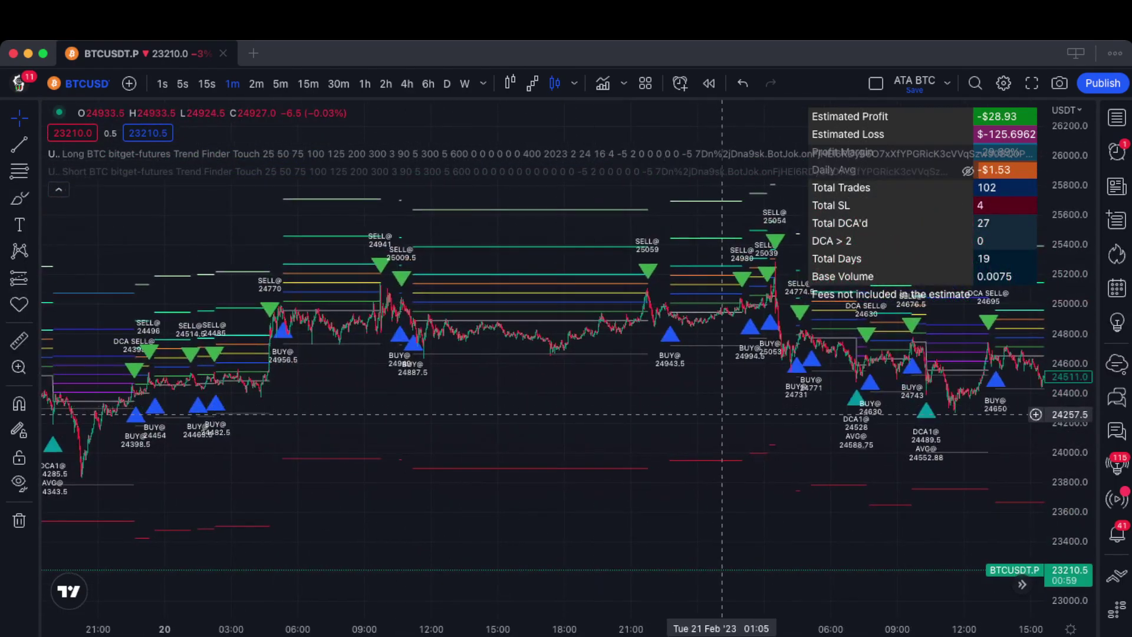
pyautogui.hscroll(20, 722, 414)
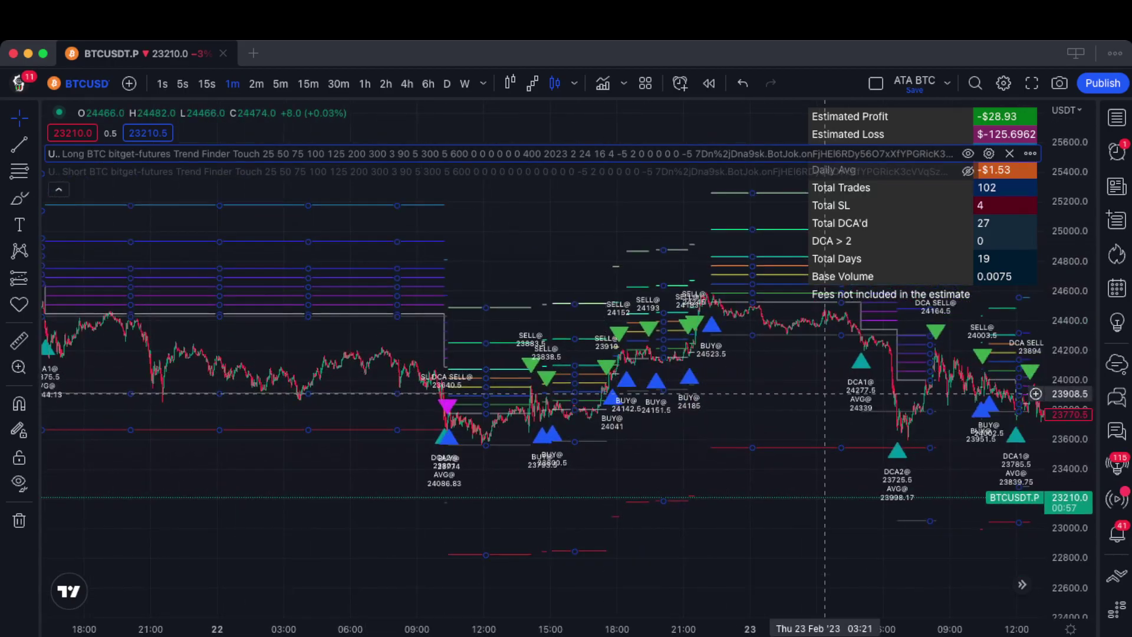
pyautogui.hscroll(20, 825, 393)
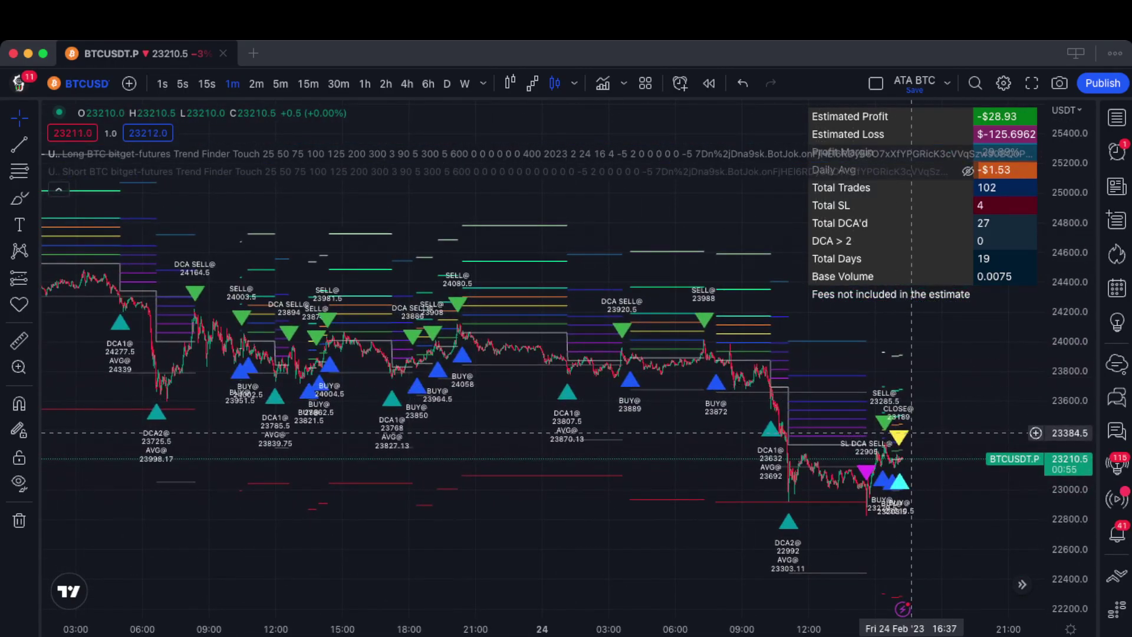
pyautogui.hscroll(5, 911, 433)
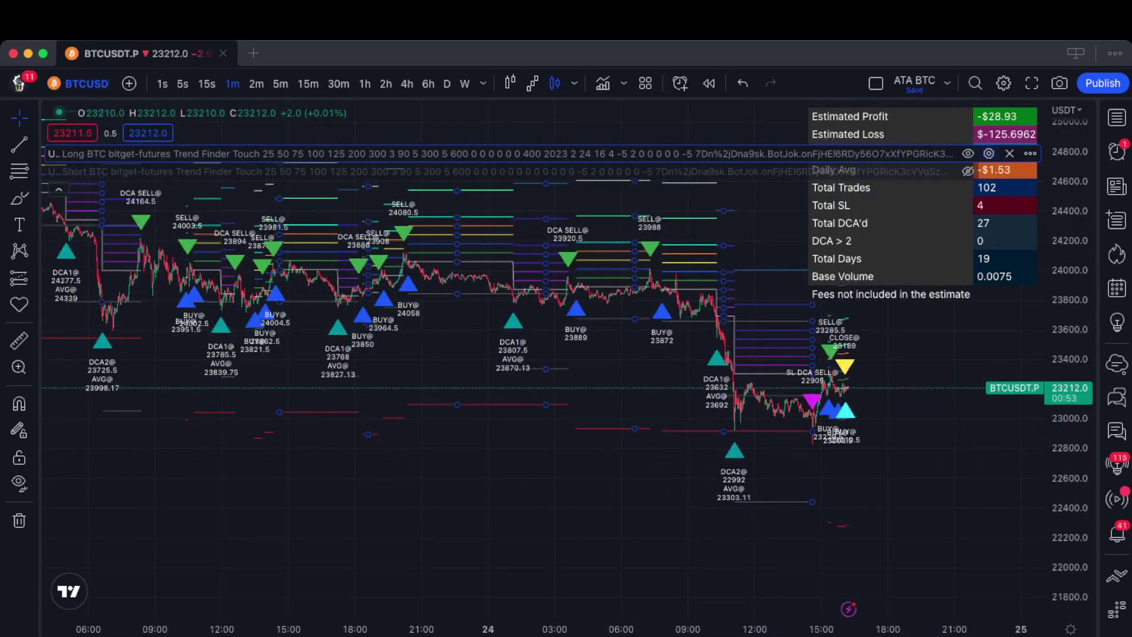
# Set the Long BTC indicator's stop-loss percentage to 500 and apply it to the backtest.
pyautogui.click(989, 153)
pyautogui.moveTo(590, 109); pyautogui.dragTo(365, 88)
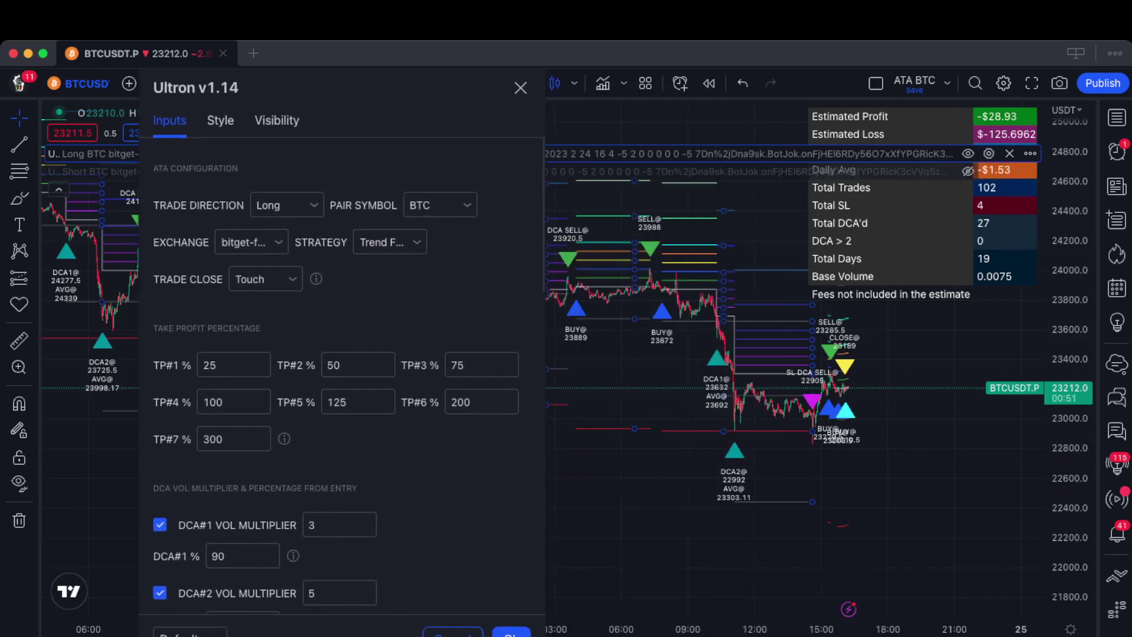
pyautogui.scroll(-10, 341, 378)
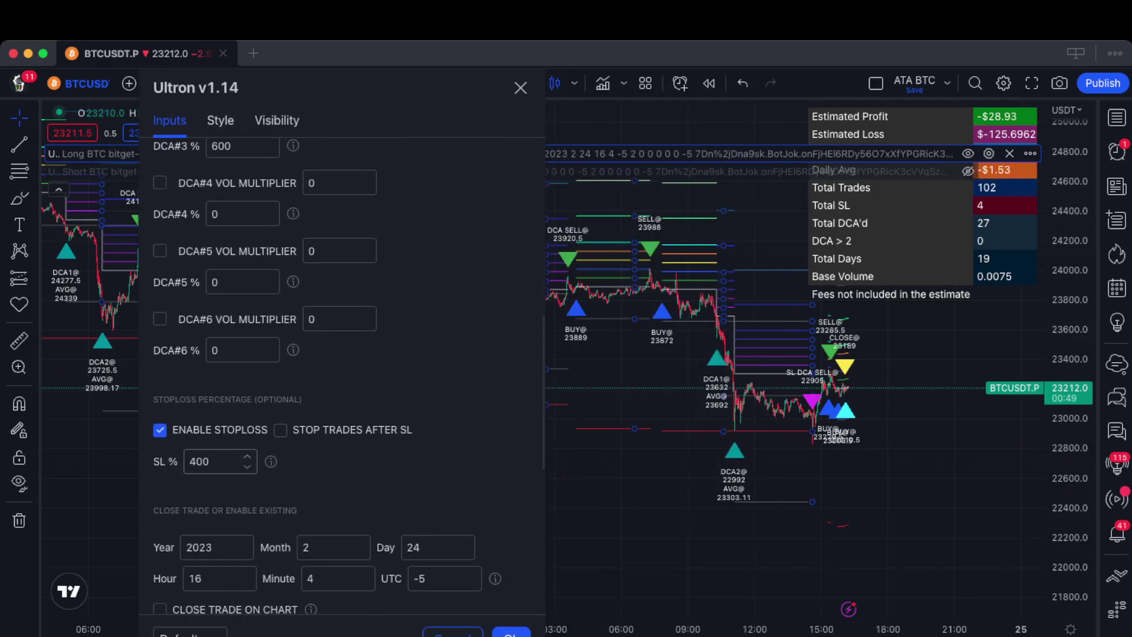
pyautogui.moveTo(214, 462); pyautogui.dragTo(186, 462)
pyautogui.write('500')
pyautogui.press('Return')
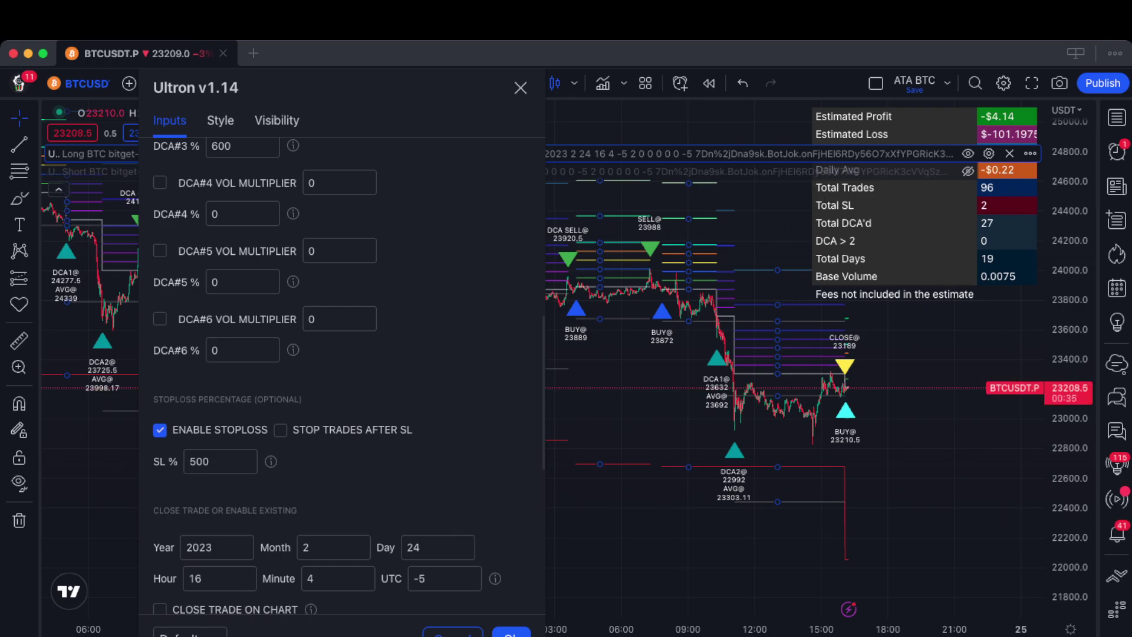
# Raise the stop-loss percentage to 600 and apply it to the backtest.
pyautogui.doubleClick(211, 461)
pyautogui.write('600')
pyautogui.press('Tab')
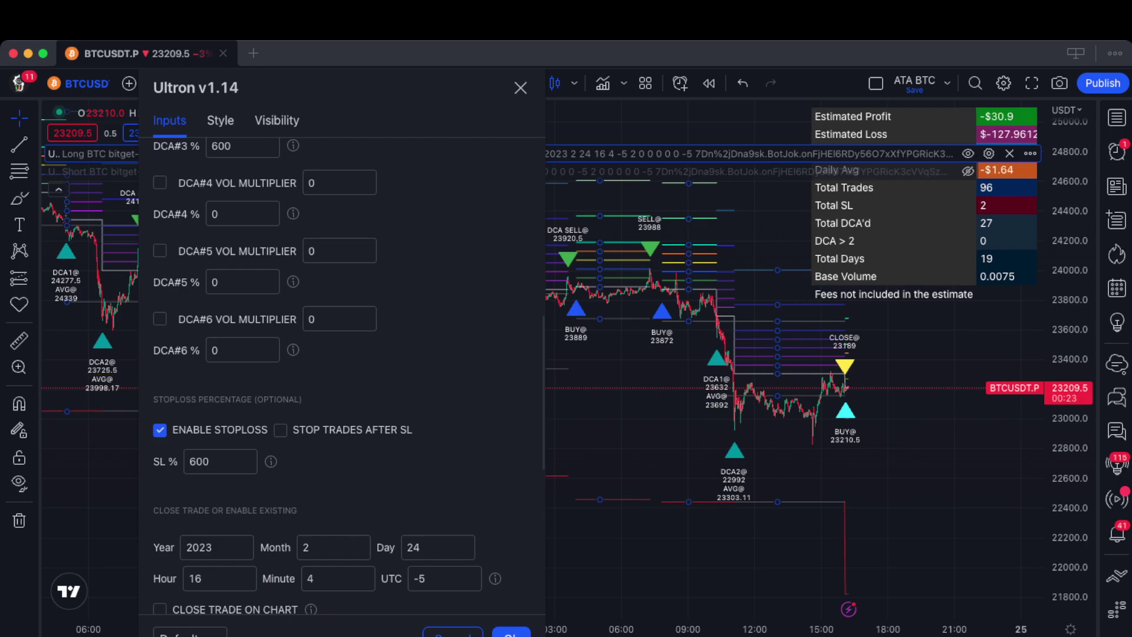
# Enter 100 as the stop-loss percentage, extend it to 1000 and apply it to the backtest.
pyautogui.doubleClick(199, 461)
pyautogui.write('100')
pyautogui.press('Return')
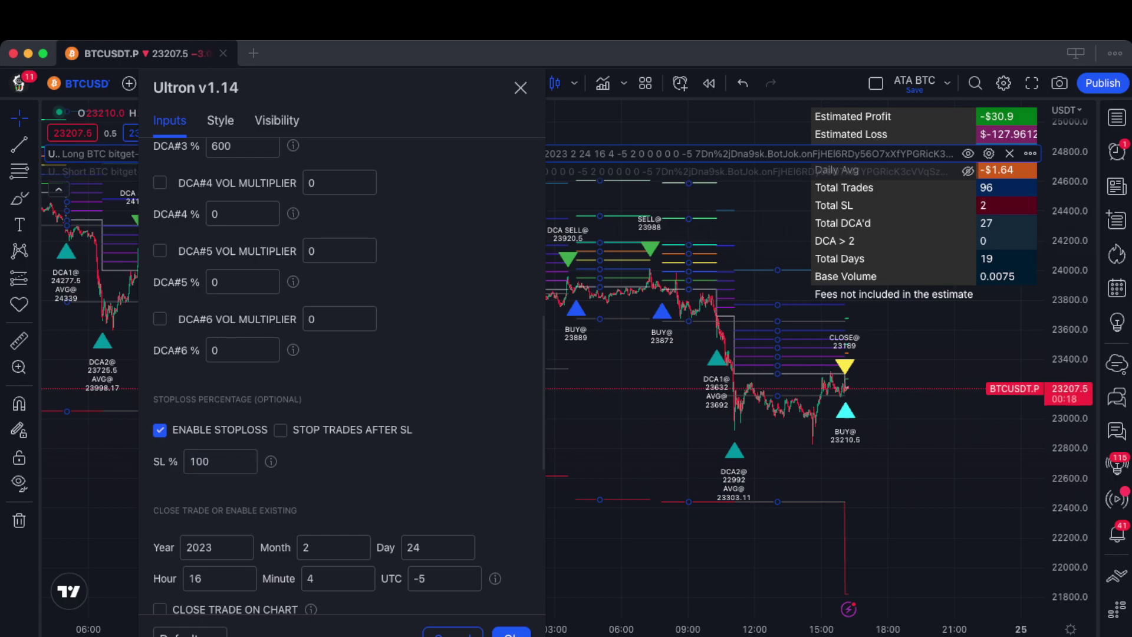
pyautogui.click(217, 462)
pyautogui.write('0')
pyautogui.press('Return')
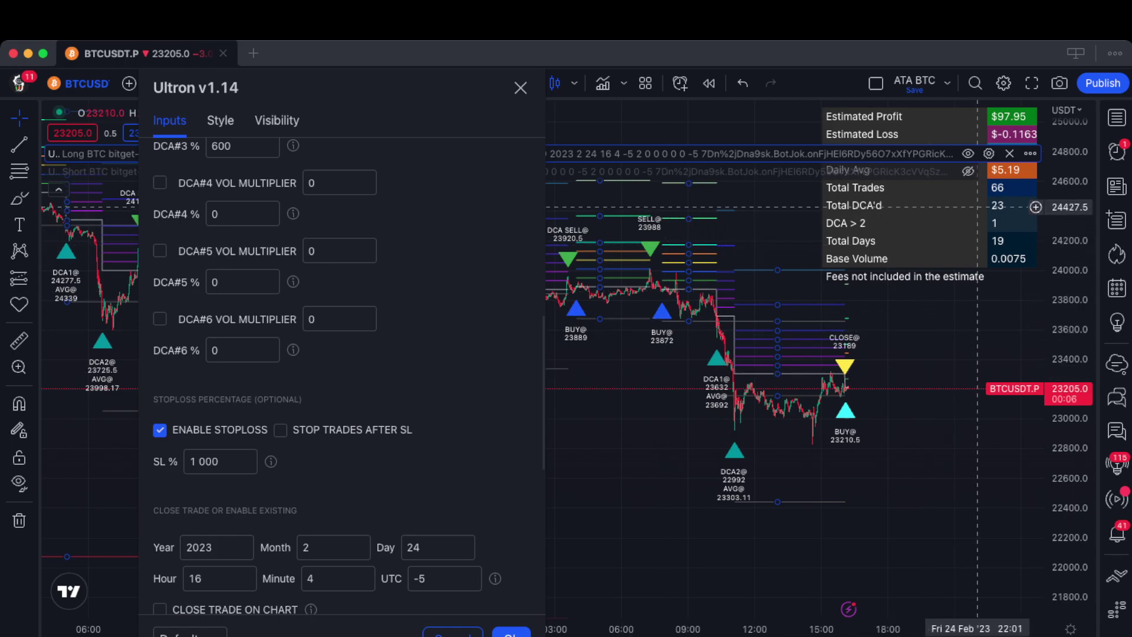
# Lower the stop-loss percentage to 900 and apply it to the backtest.
pyautogui.click(216, 461)
pyautogui.moveTo(213, 462); pyautogui.dragTo(188, 462)
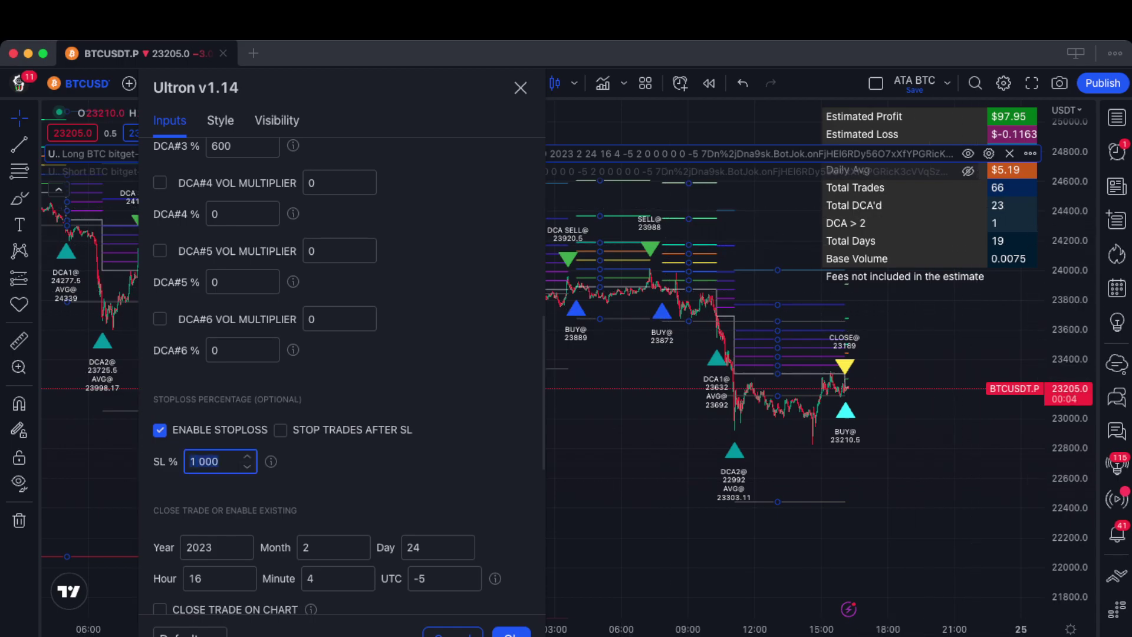
pyautogui.write('900')
pyautogui.press('Return')
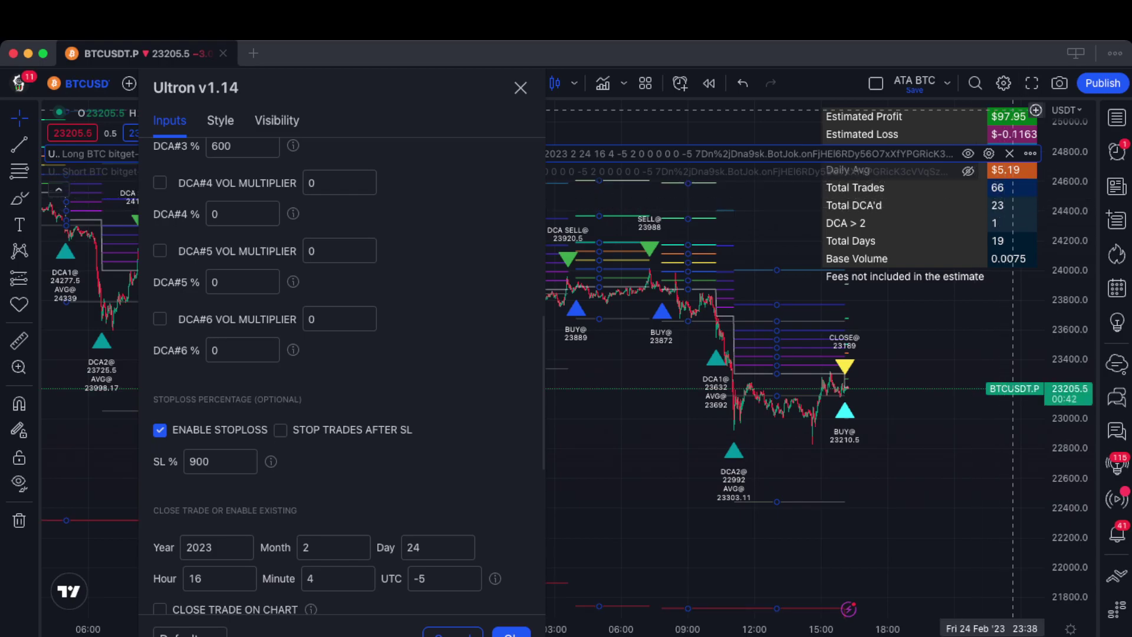
# Lower the stop-loss percentage to 800 and apply it to the backtest.
pyautogui.doubleClick(210, 461)
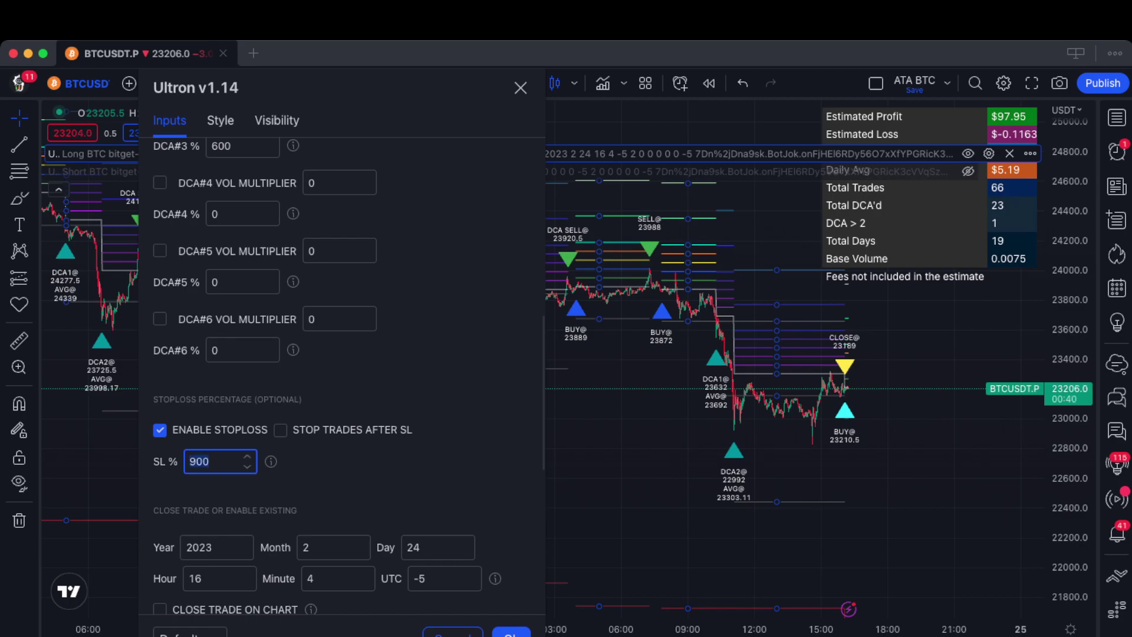
pyautogui.write('800')
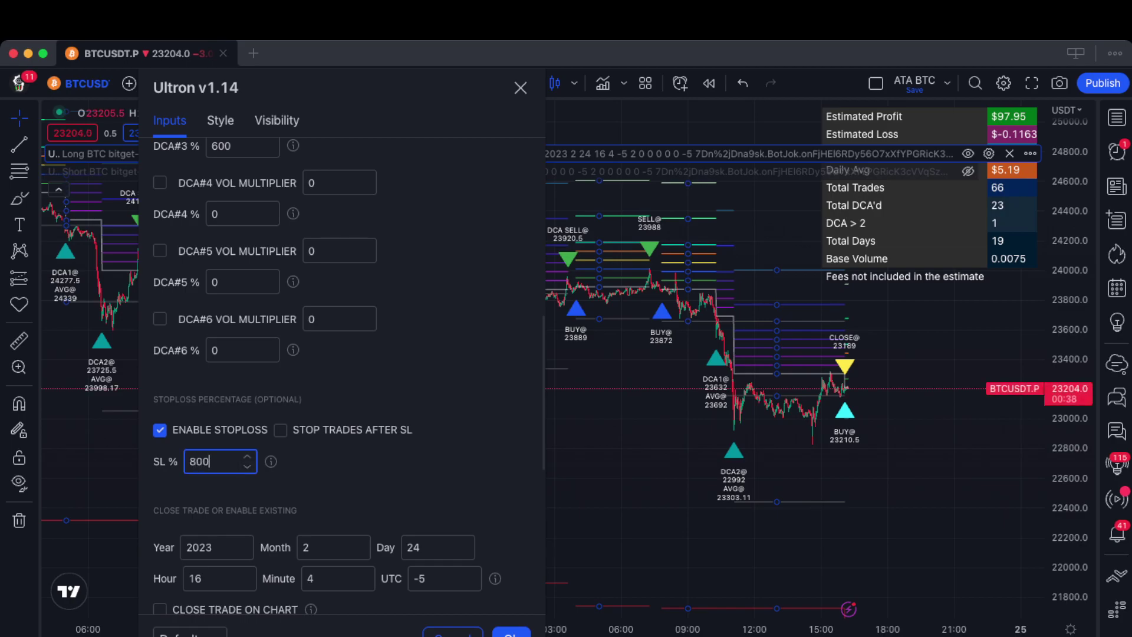
pyautogui.press('Return')
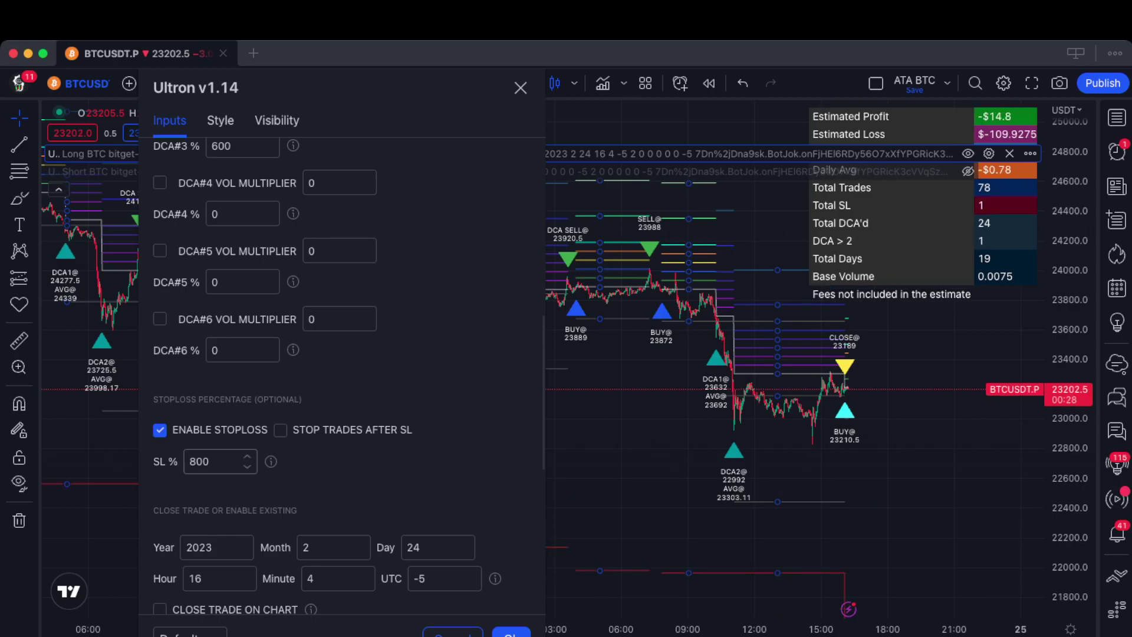
# Return the stop-loss percentage to 900 and apply it to the backtest.
pyautogui.moveTo(210, 462); pyautogui.dragTo(197, 462)
pyautogui.write('900')
pyautogui.press('Return')
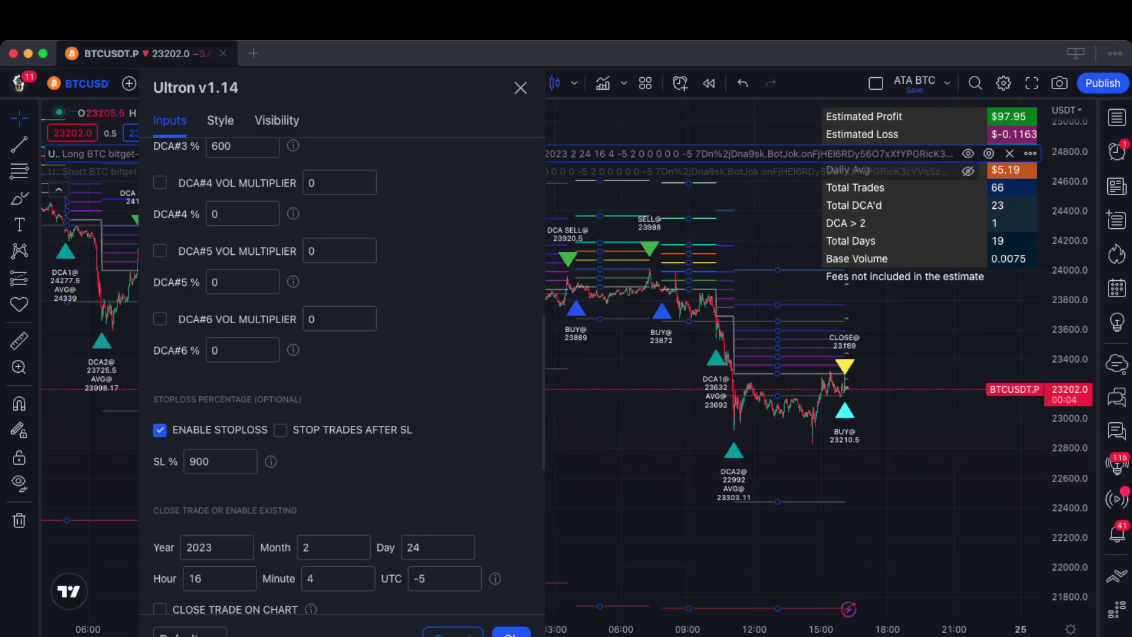
# Enable stopping trades after a stop-loss, set the stop-loss percentage to 800 and confirm the indicator settings.
pyautogui.click(280, 430)
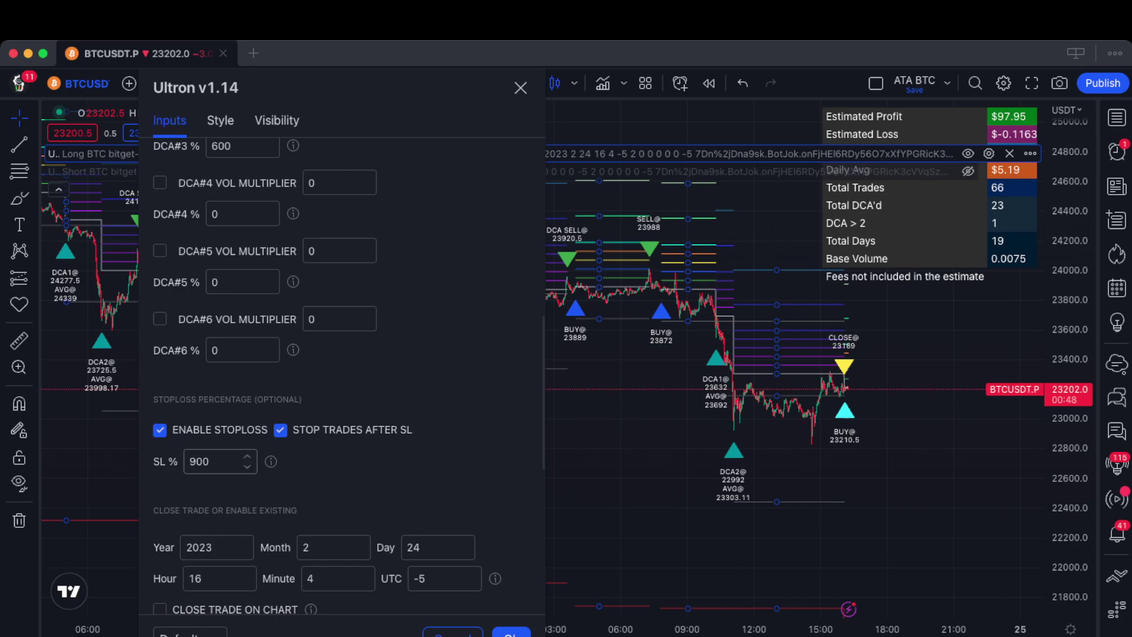
pyautogui.doubleClick(211, 461)
pyautogui.write('800')
pyautogui.press('Return')
pyautogui.click(511, 632)
# Look back through the chart from 24 February to the stop-loss exit on 13 February.
pyautogui.moveTo(440, 499); pyautogui.dragTo(679, 532)
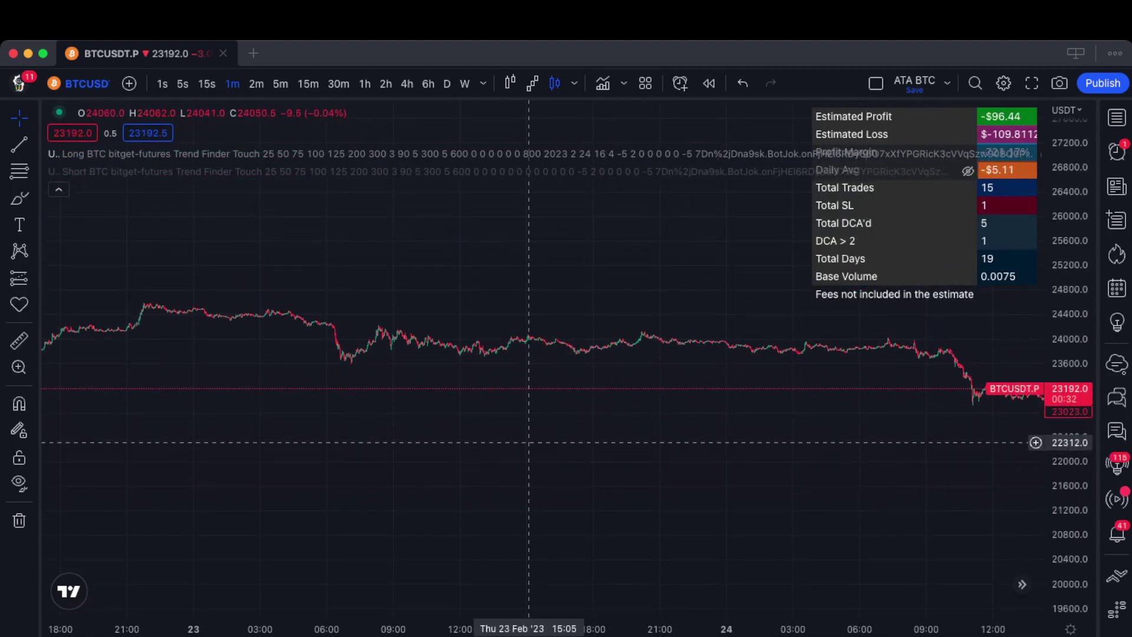
pyautogui.hscroll(-10, 584, 457)
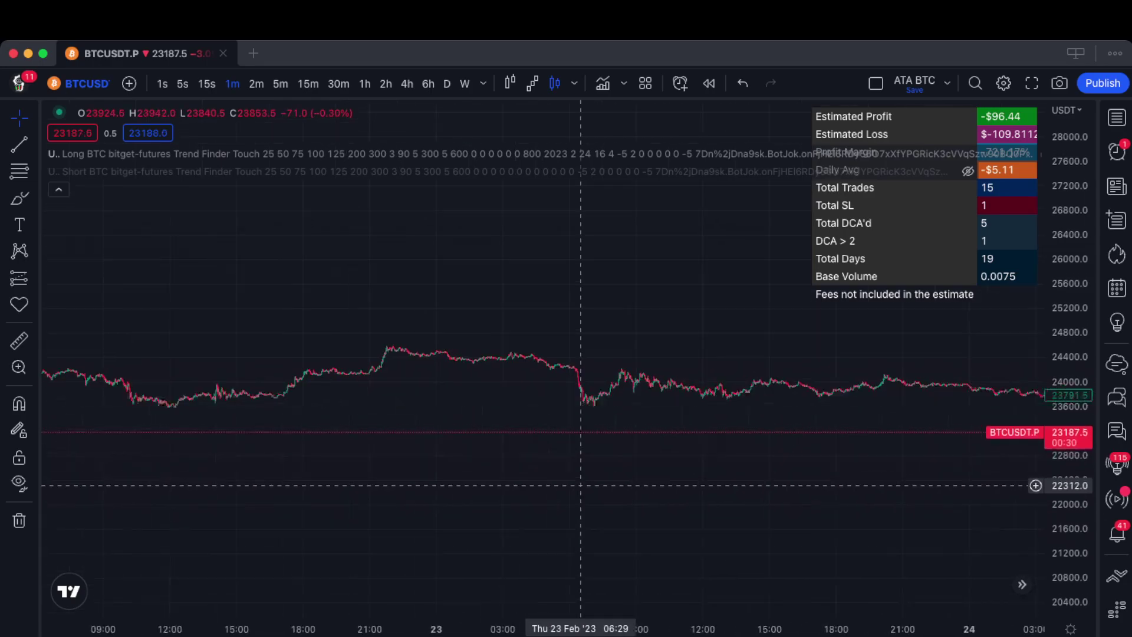
pyautogui.hscroll(-5, 495, 495)
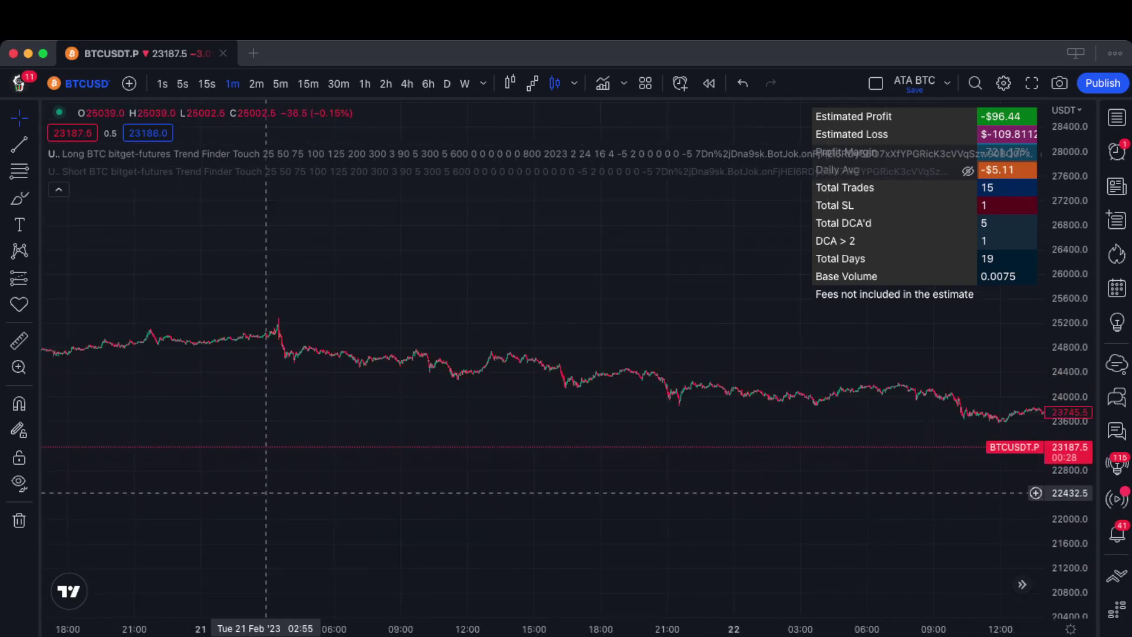
pyautogui.hscroll(-5, 576, 498)
pyautogui.hscroll(-10, 420, 500)
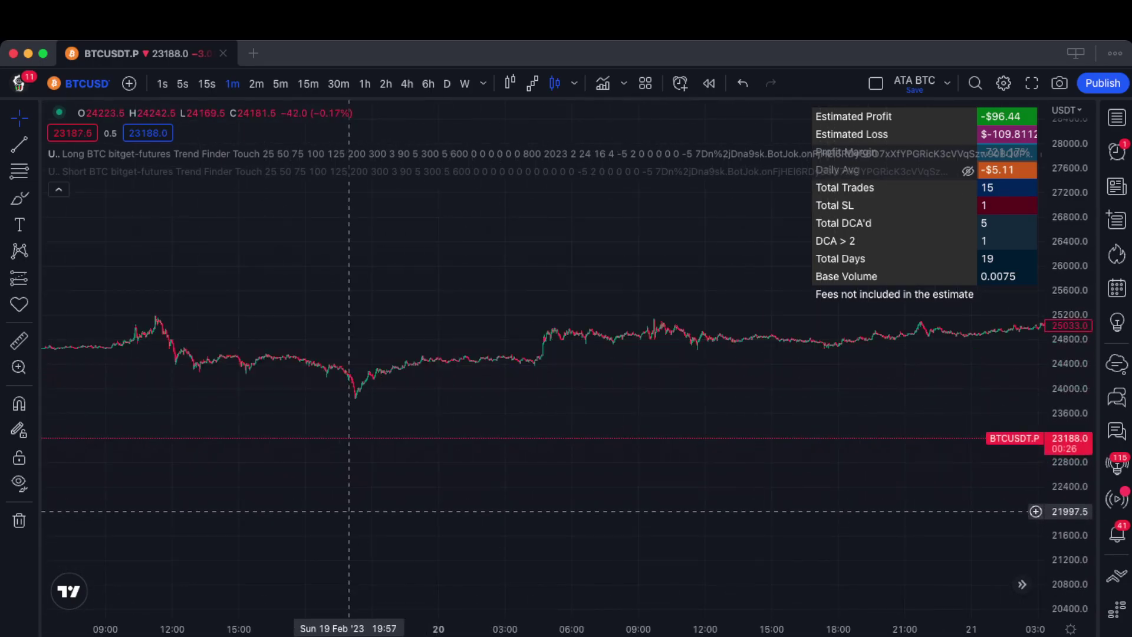
pyautogui.hscroll(-10, 349, 502)
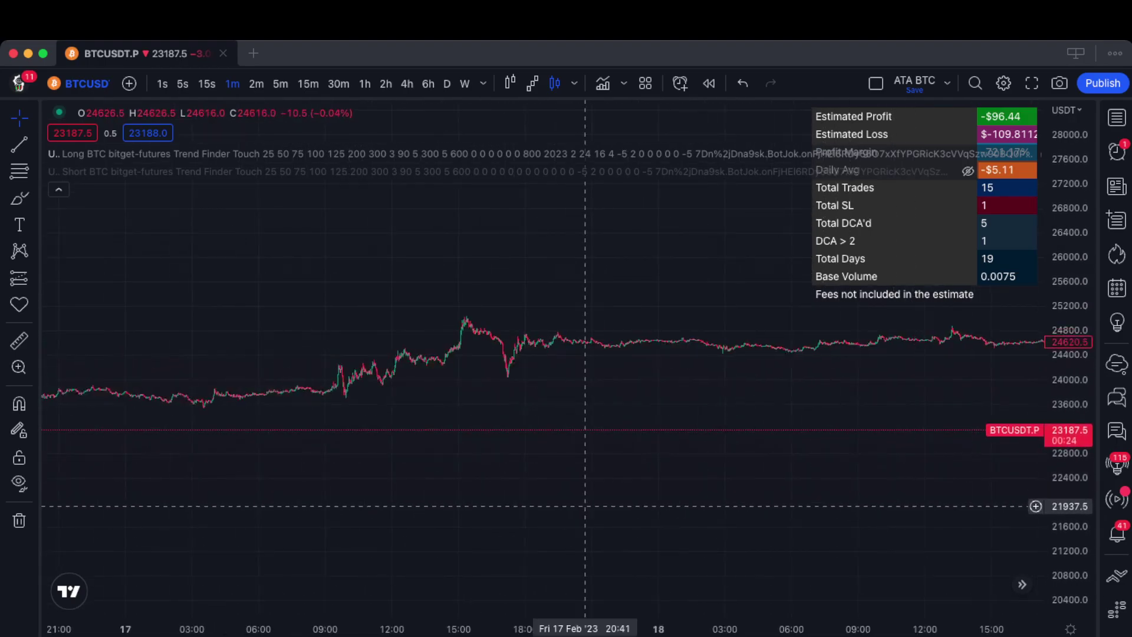
pyautogui.hscroll(-10, 767, 508)
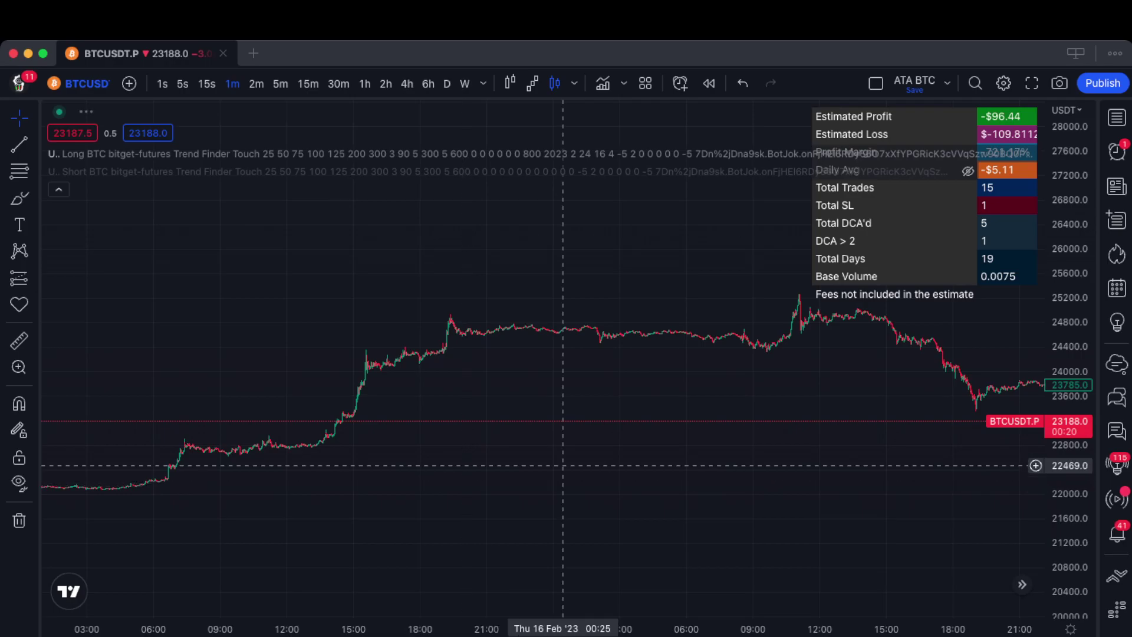
pyautogui.moveTo(556, 493); pyautogui.dragTo(766, 448)
pyautogui.moveTo(564, 471); pyautogui.dragTo(1033, 406)
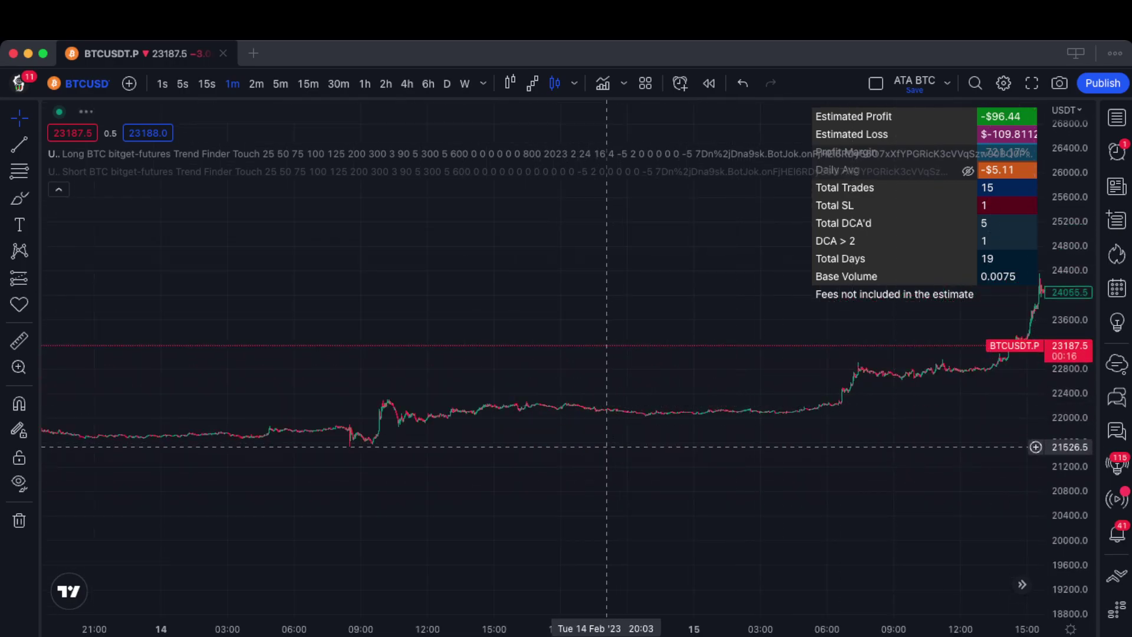
pyautogui.moveTo(582, 447); pyautogui.dragTo(872, 419)
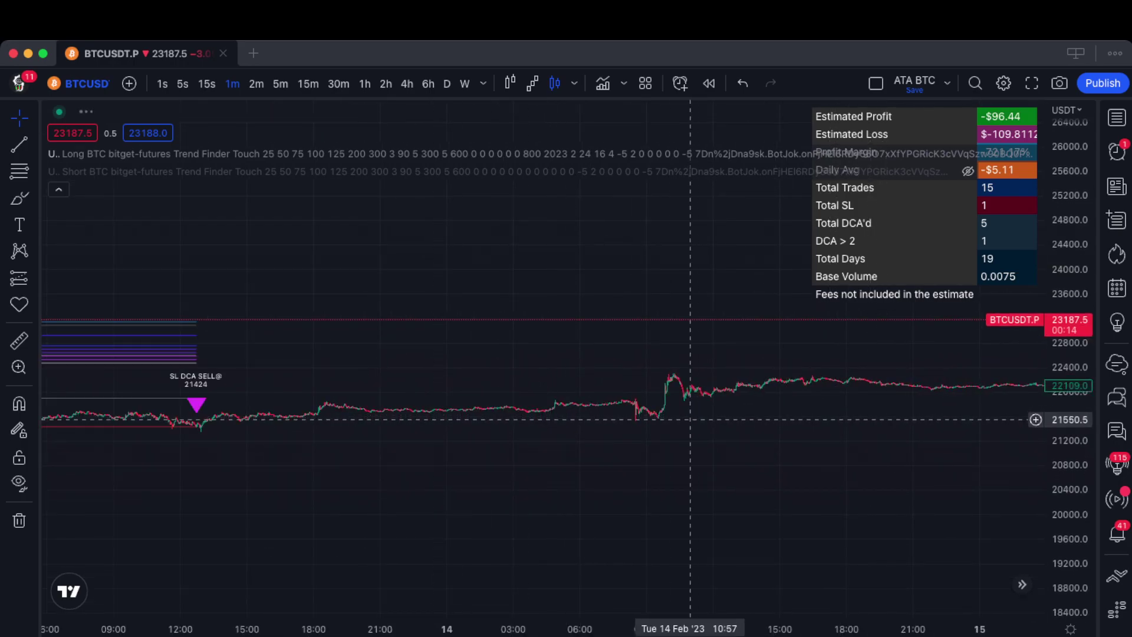
pyautogui.moveTo(199, 406); pyautogui.dragTo(729, 377)
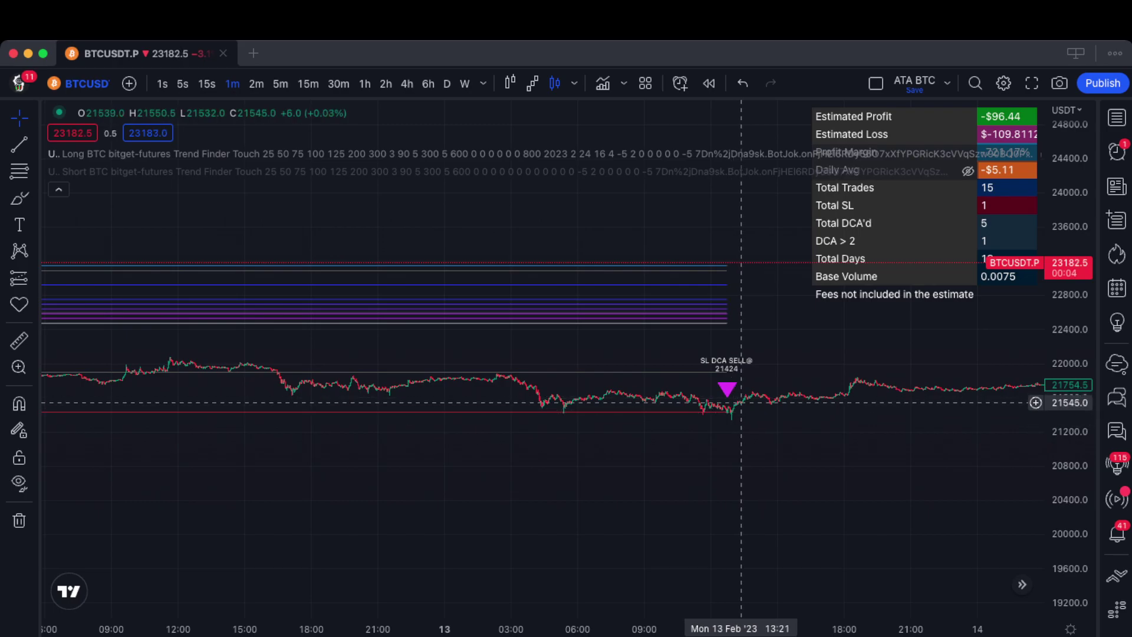
# Check the chart between 13 and 16 February for any trades following the stop-loss exit.
pyautogui.moveTo(737, 466); pyautogui.dragTo(453, 494)
pyautogui.moveTo(943, 477); pyautogui.dragTo(466, 445)
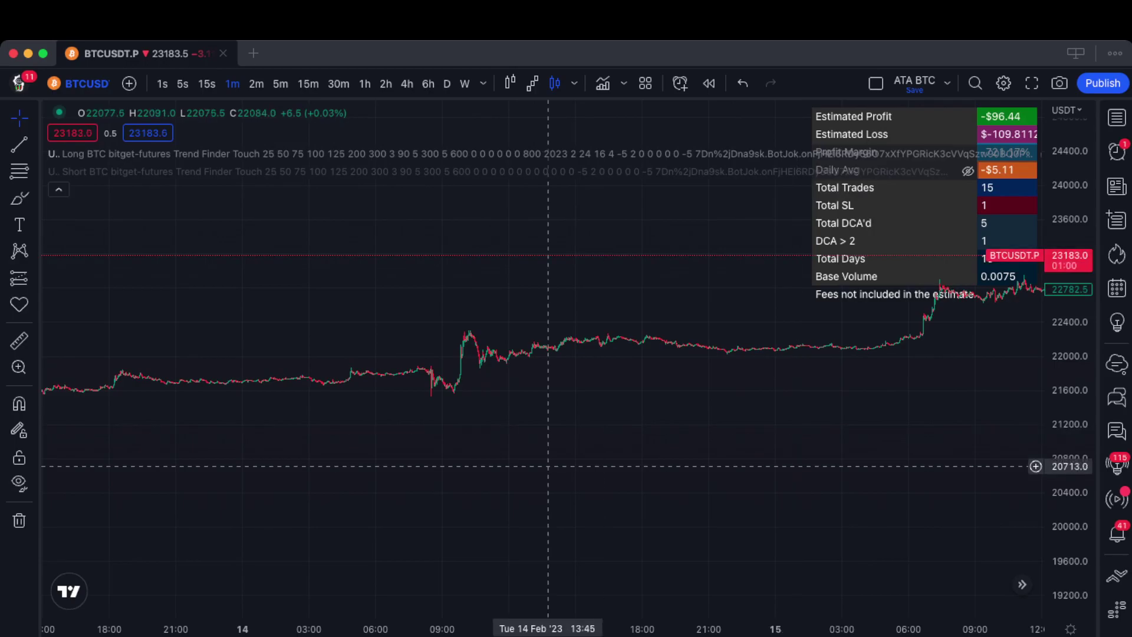
pyautogui.moveTo(592, 463); pyautogui.dragTo(475, 462)
pyautogui.moveTo(796, 460); pyautogui.dragTo(280, 426)
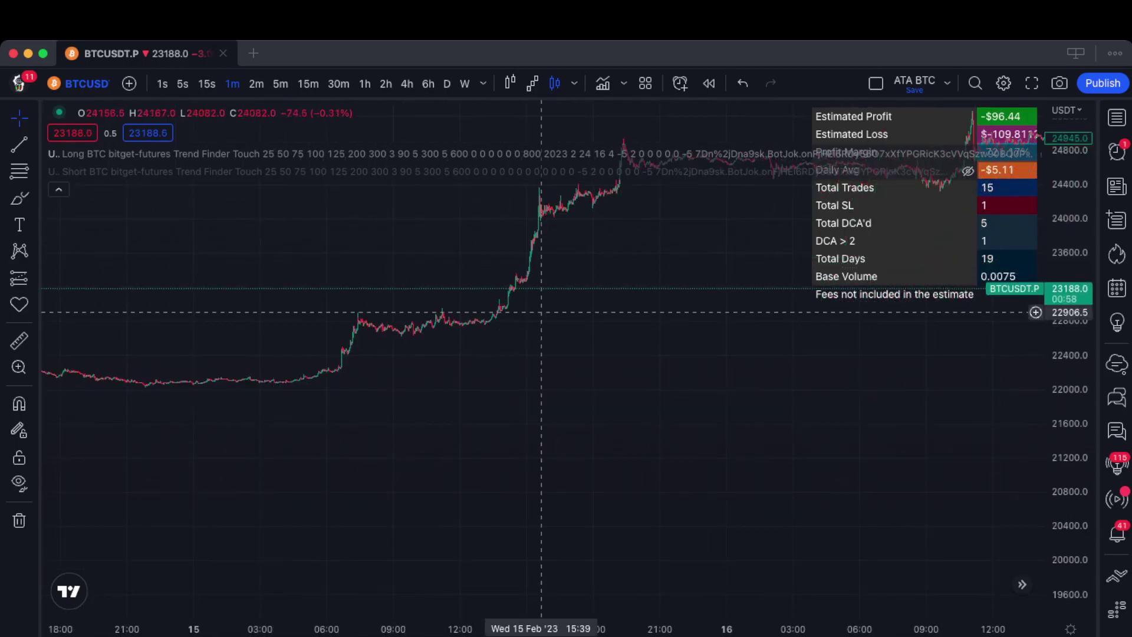
pyautogui.moveTo(968, 171)
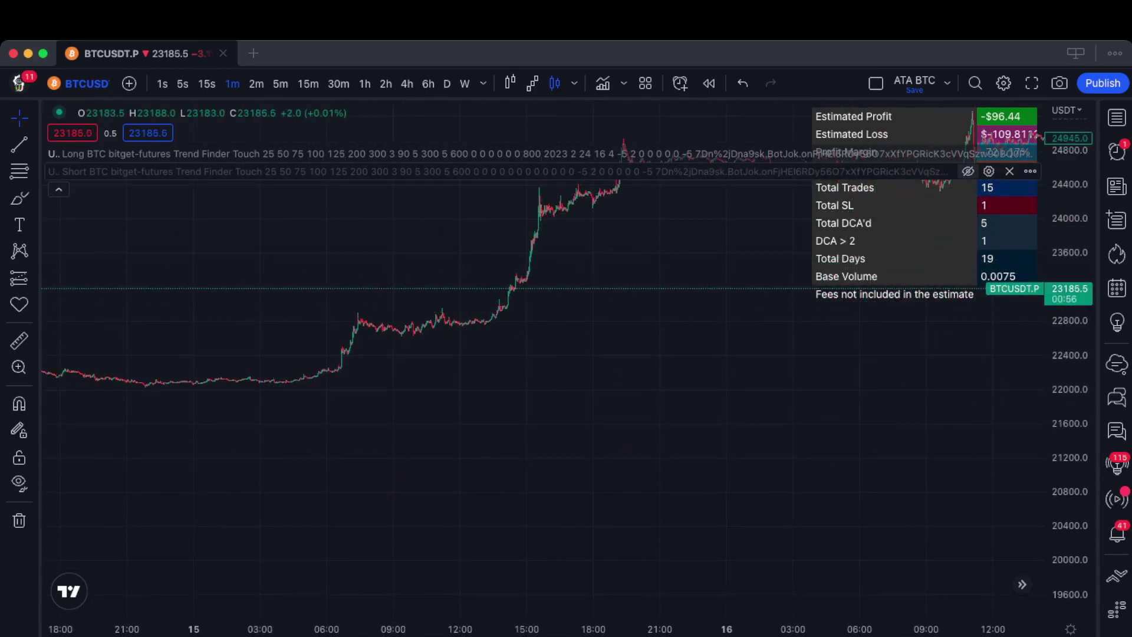
pyautogui.moveTo(455, 445); pyautogui.dragTo(569, 422)
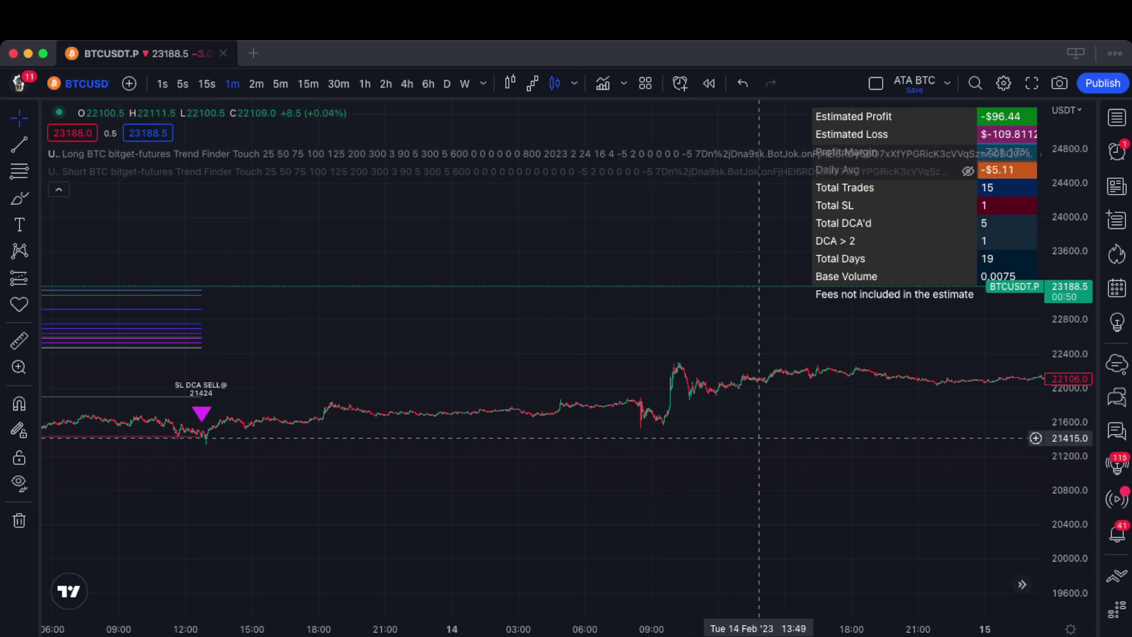
pyautogui.hscroll(10, 759, 437)
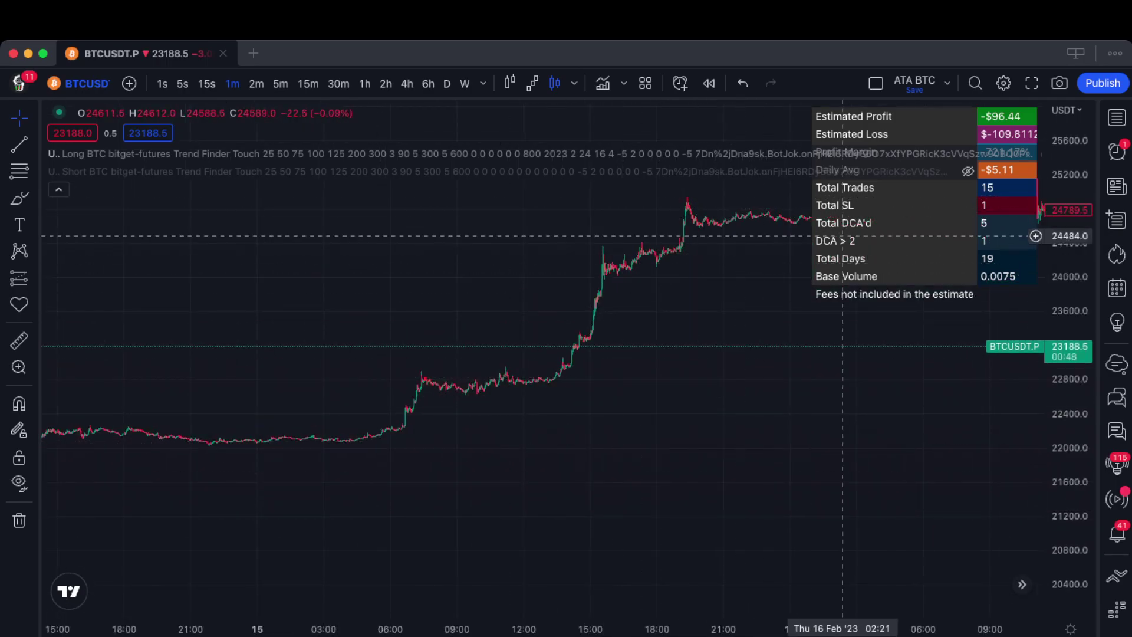
# Turn off both stopping trades after a stop-loss and the stop-loss itself in the Long BTC indicator's settings.
pyautogui.click(988, 153)
pyautogui.scroll(-5, 566, 354)
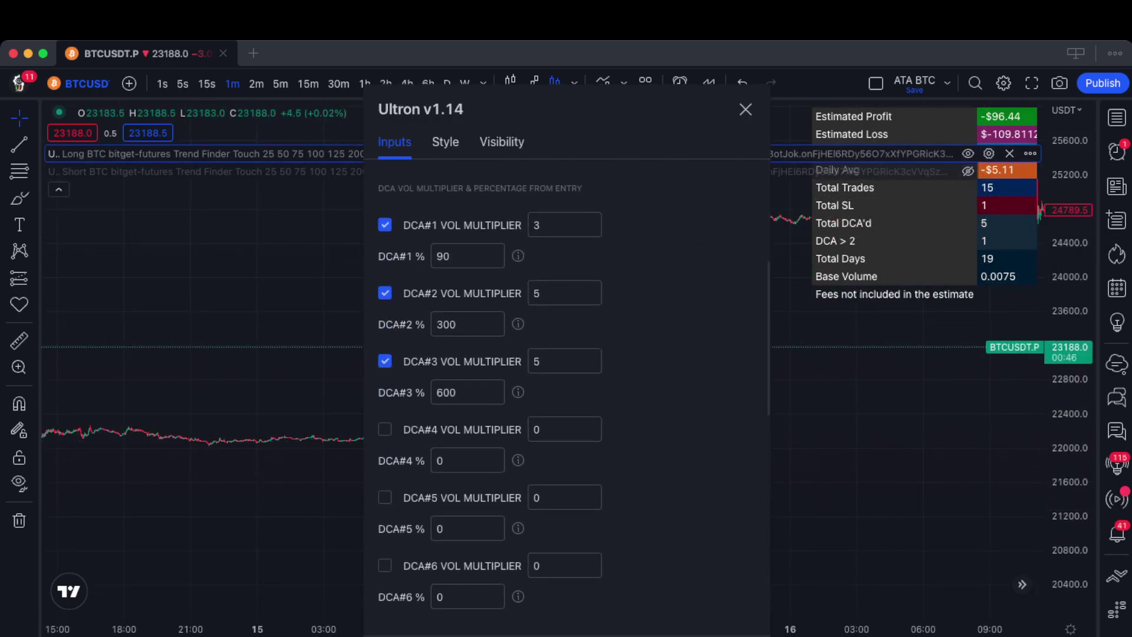
pyautogui.scroll(-5, 566, 395)
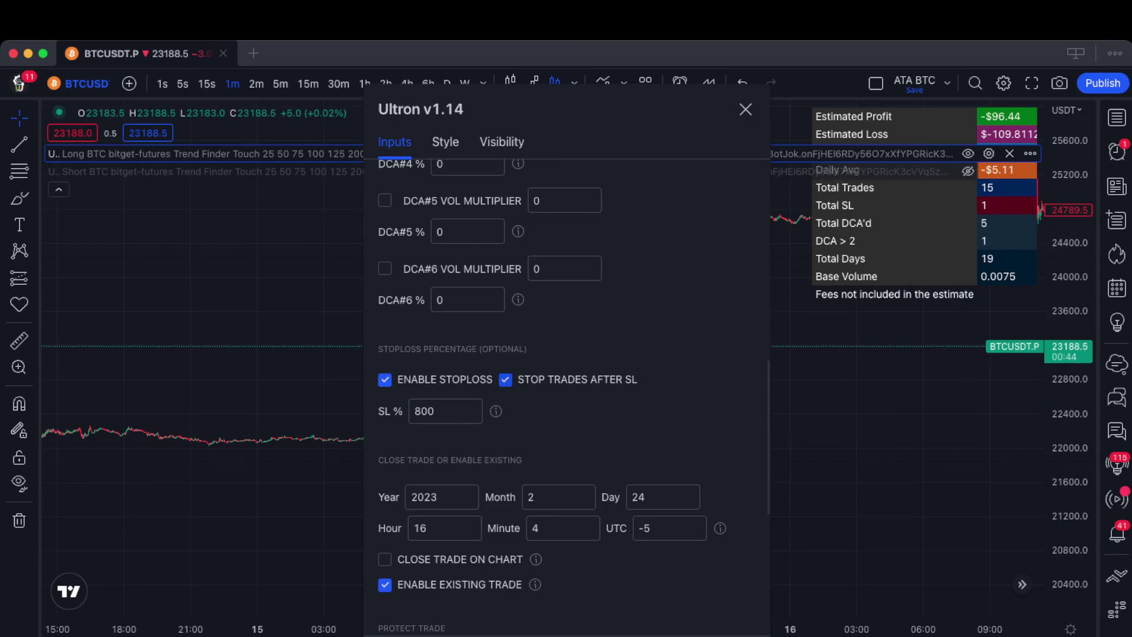
pyautogui.click(505, 379)
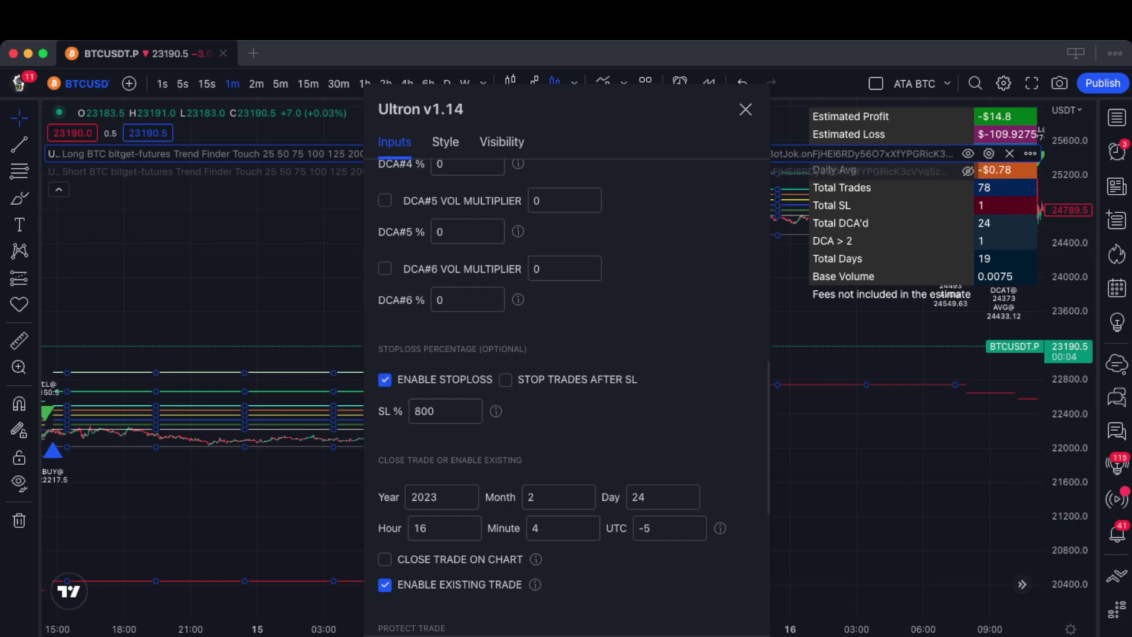
pyautogui.click(385, 379)
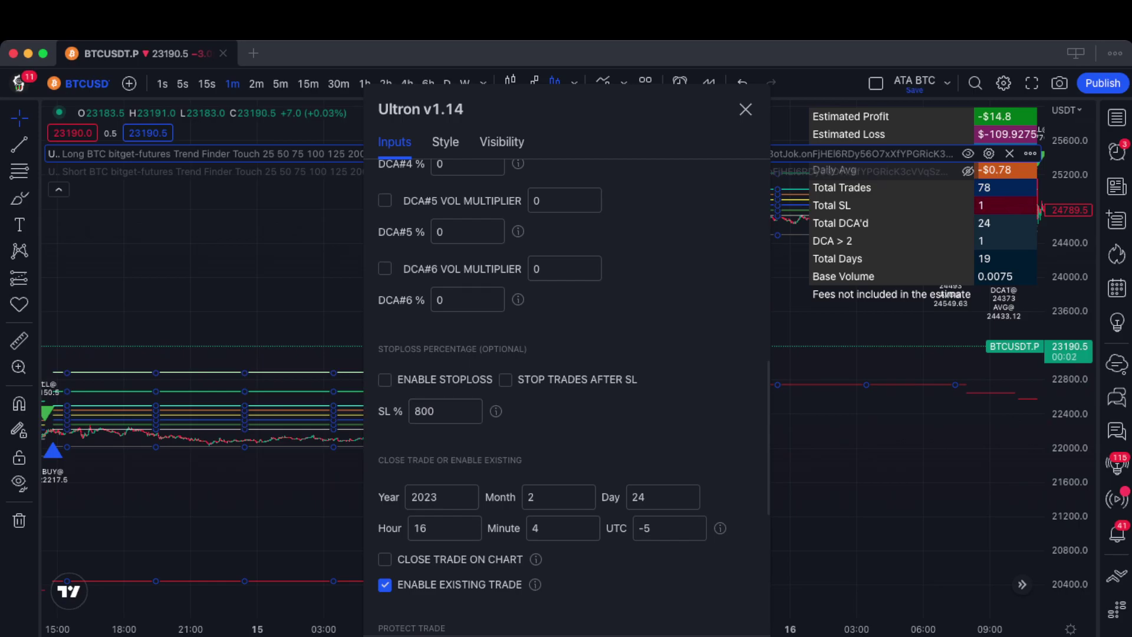